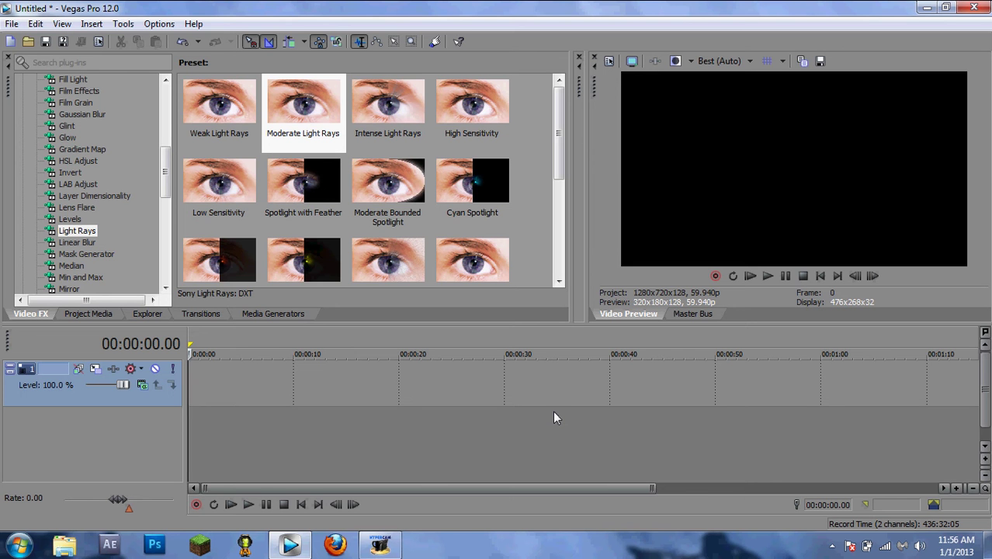
Browse the Desktop in the Explorer window to find the 2012_12_30_13_44_2.M2TS recording.
drag(659, 495, 284, 495)
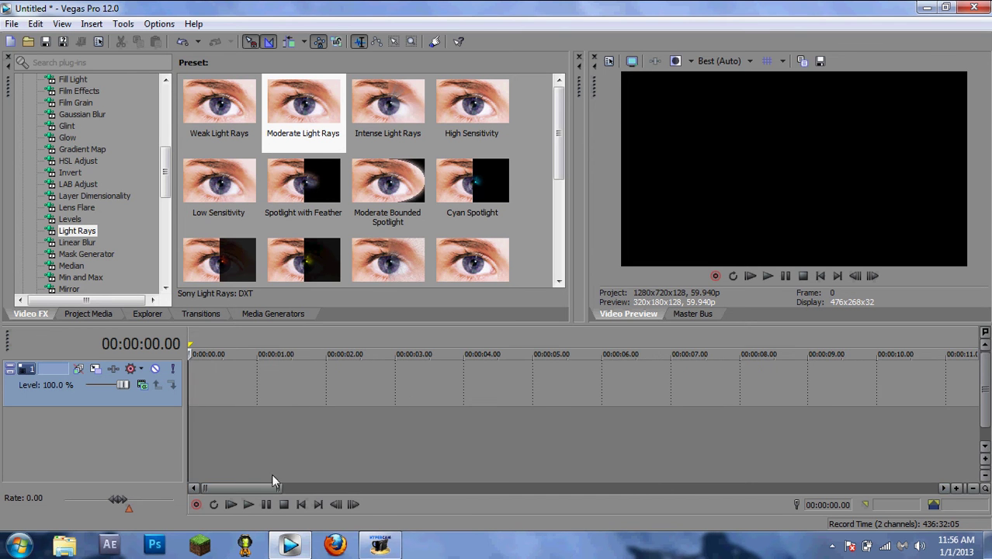
click(150, 314)
Place the M2TS gameplay recording on the timeline and move the cursor to 11:41.46.
drag(204, 109, 164, 397)
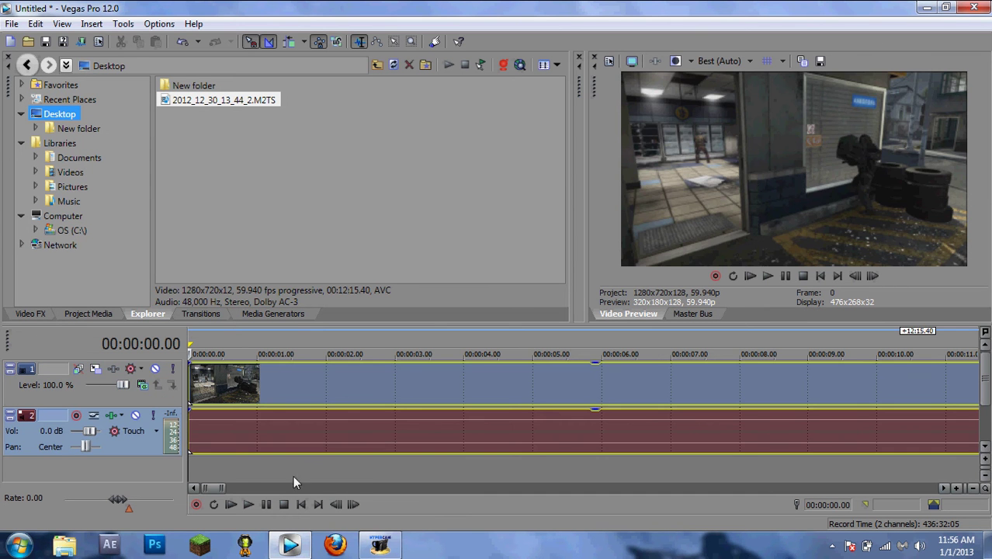
drag(223, 487, 412, 488)
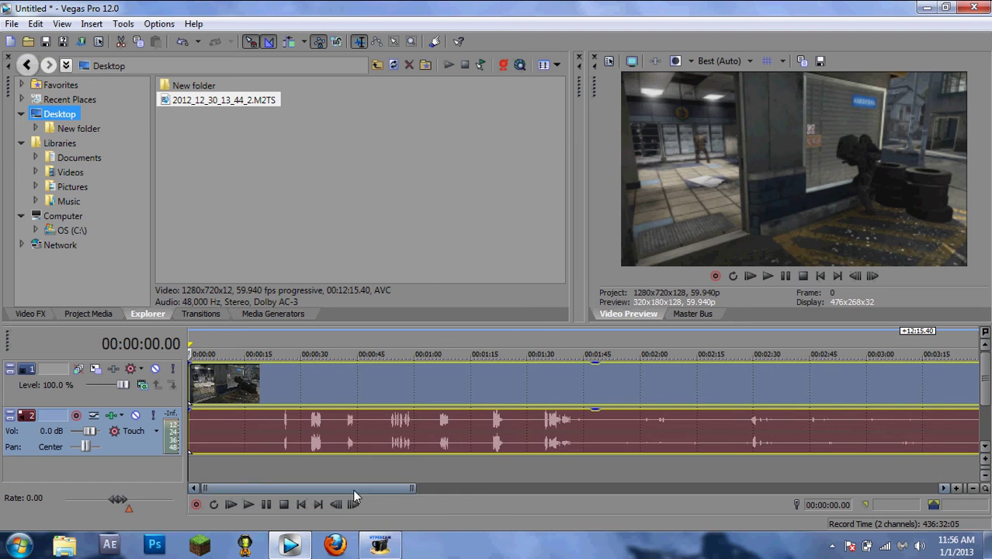
drag(353, 489, 942, 487)
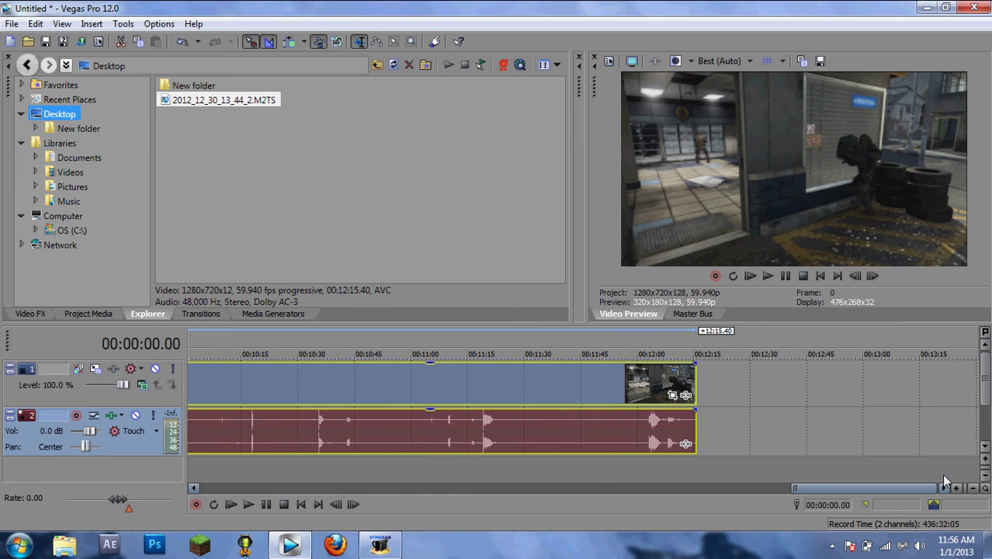
click(645, 349)
mouse_move(645, 350)
mouse_down()
mouse_move(624, 387)
mouse_move(543, 398)
mouse_move(568, 401)
mouse_up()
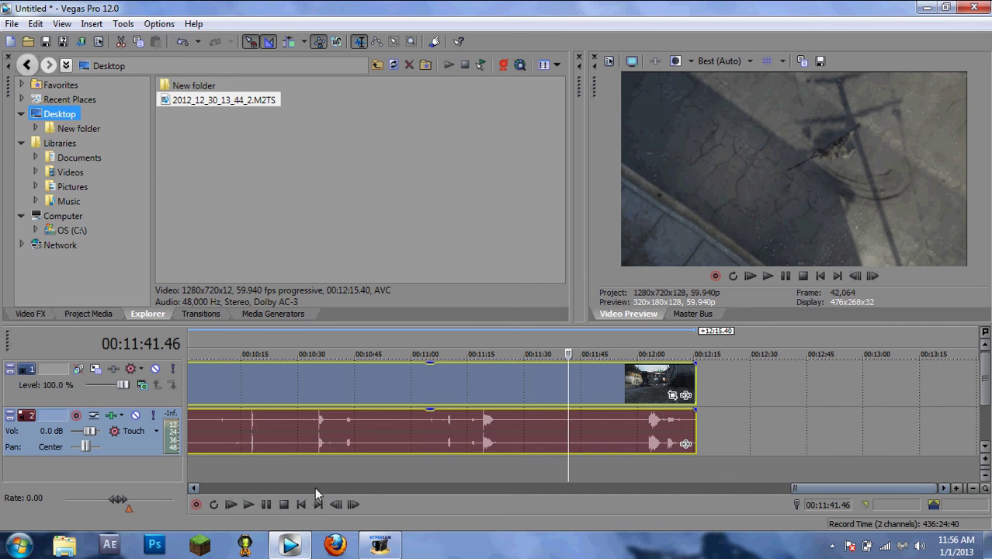
Split and delete the footage so only 11:41.46 to 11:52.23 remains.
key(s)
right_click(438, 373)
click(467, 246)
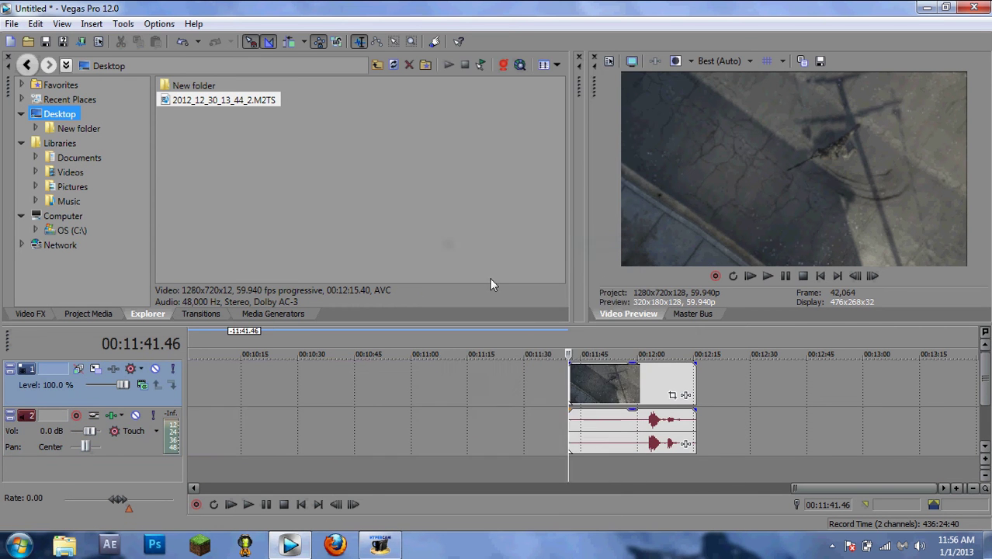
click(598, 386)
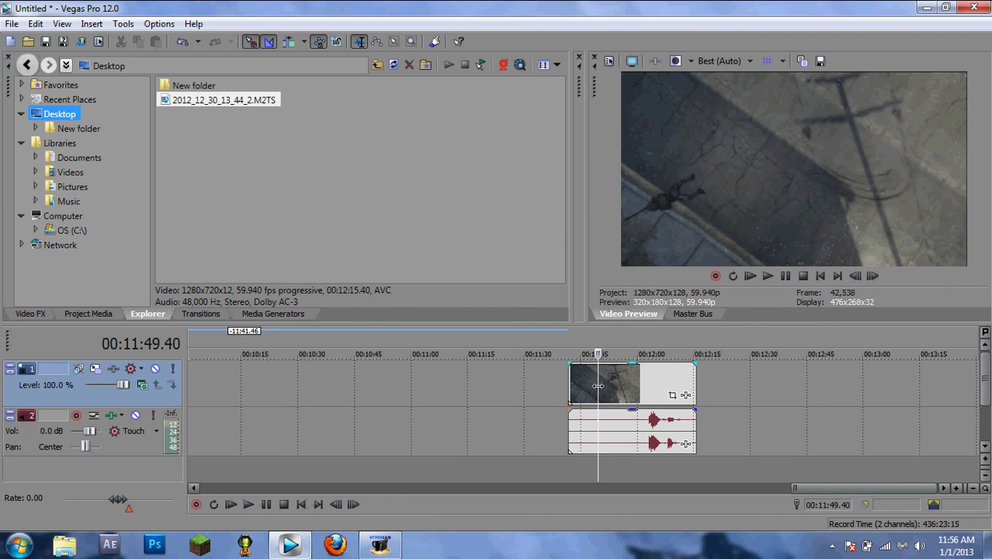
click(606, 386)
click(609, 386)
key(s)
right_click(629, 384)
click(656, 248)
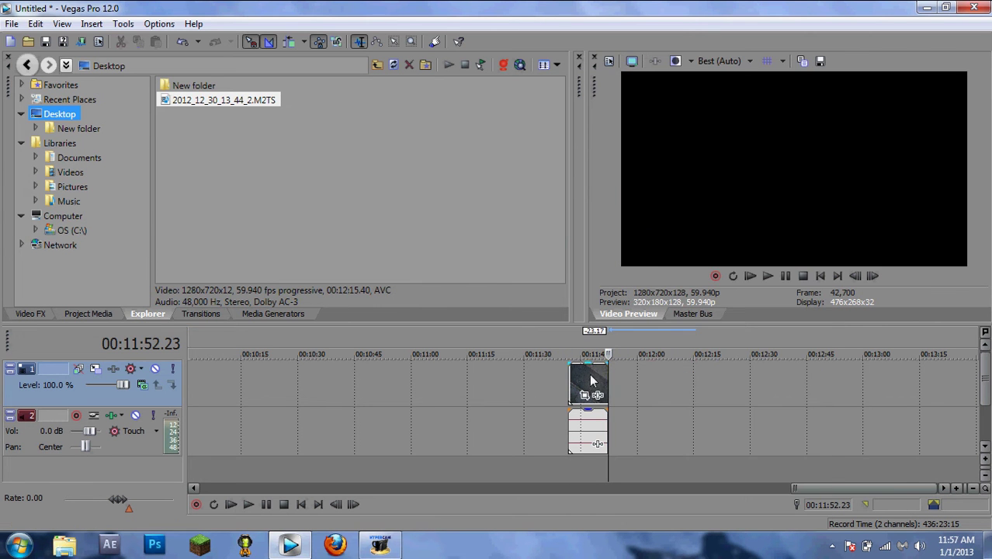
Move the ten-second excerpt to the start of the timeline at 00:00:00.
drag(587, 376, 3, 419)
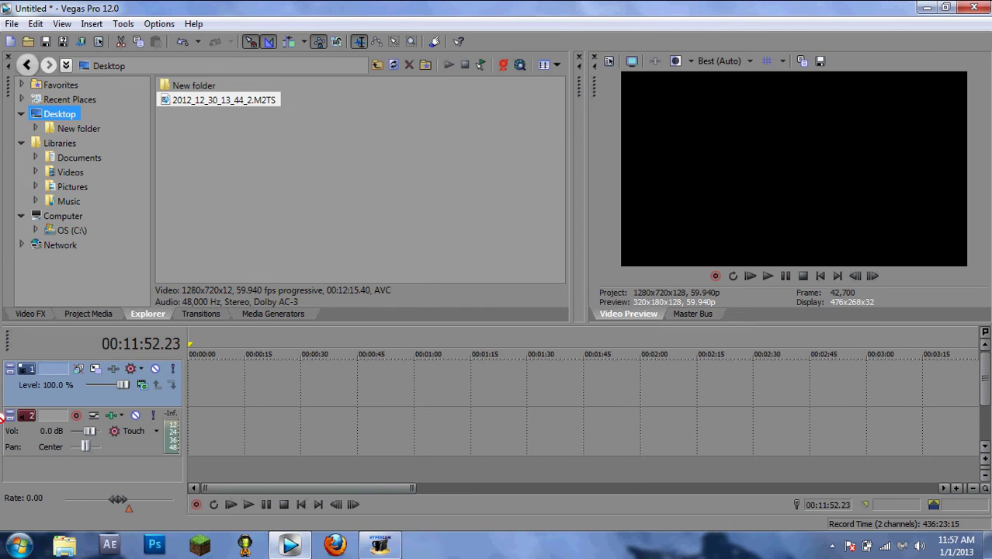
mouse_move(415, 487)
mouse_down()
mouse_move(206, 488)
mouse_move(933, 488)
mouse_up()
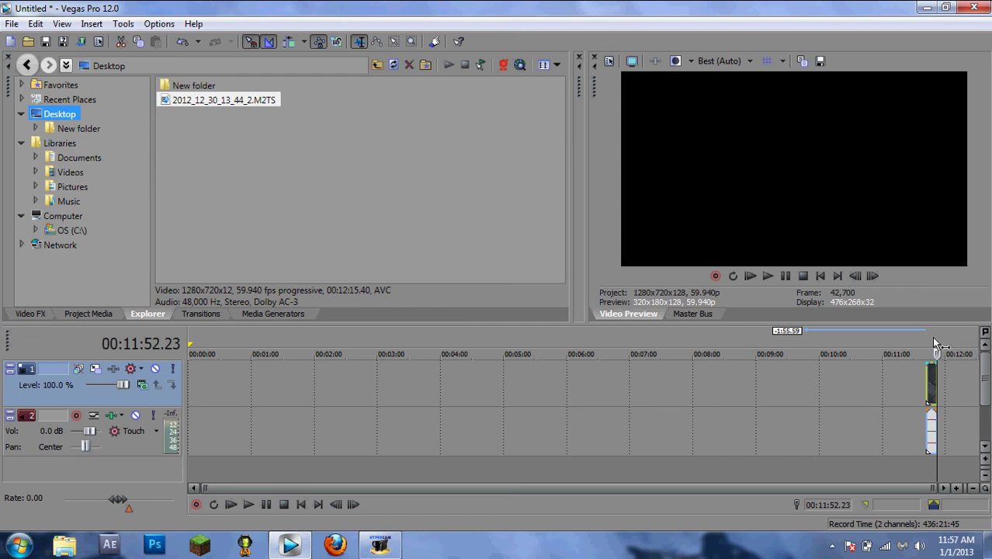
click(932, 346)
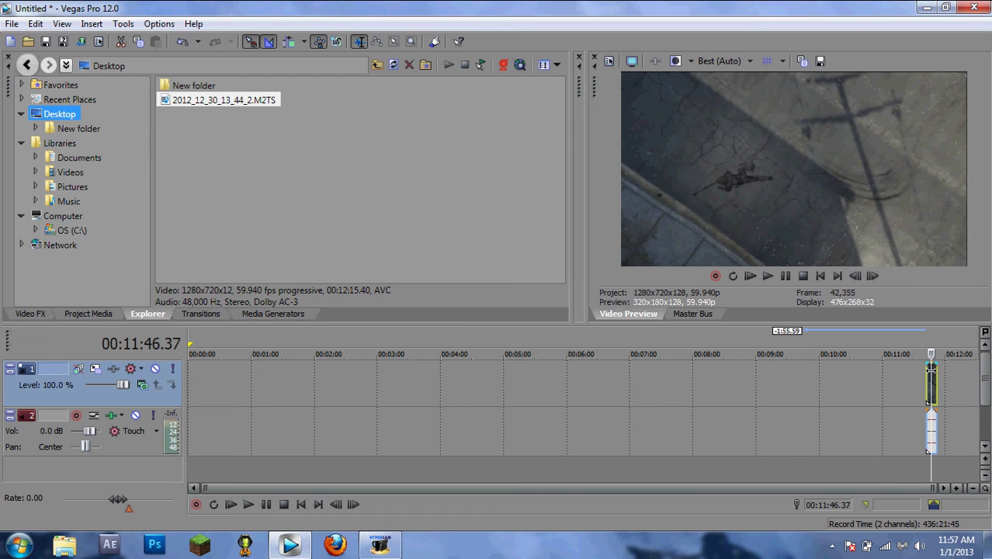
drag(936, 377, 197, 378)
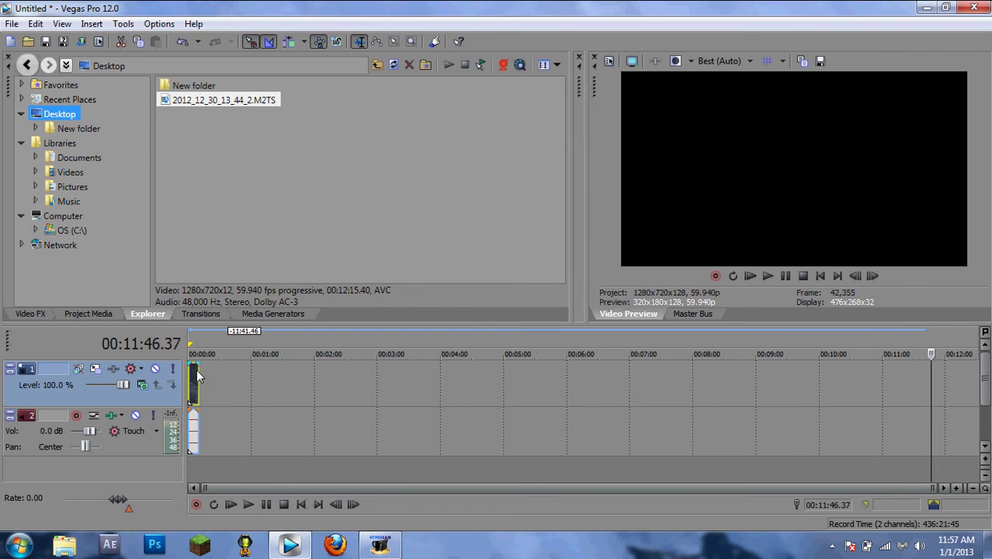
drag(935, 488, 291, 489)
click(215, 356)
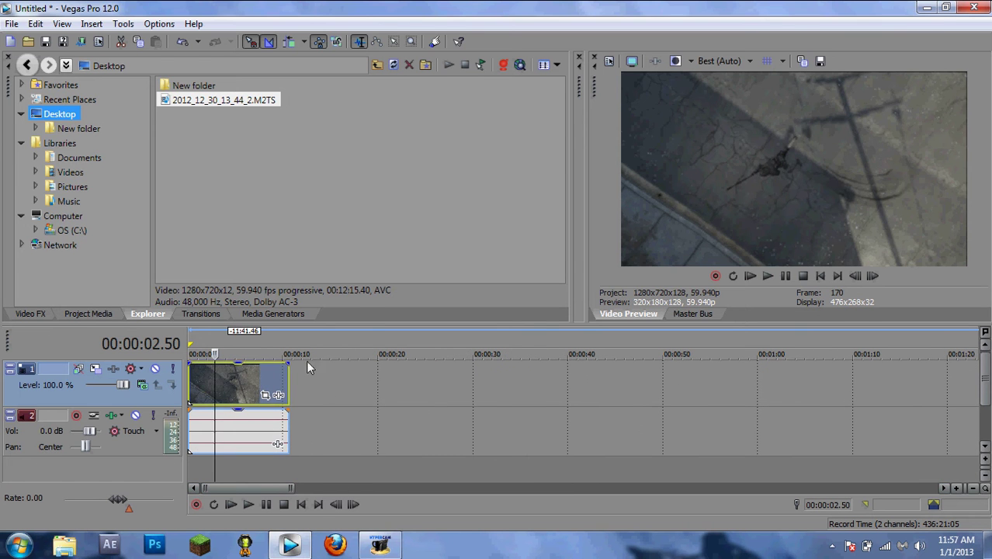
Insert a new empty video track above the gameplay footage with Ctrl+Shift+Q.
key(ctrl+shift+q)
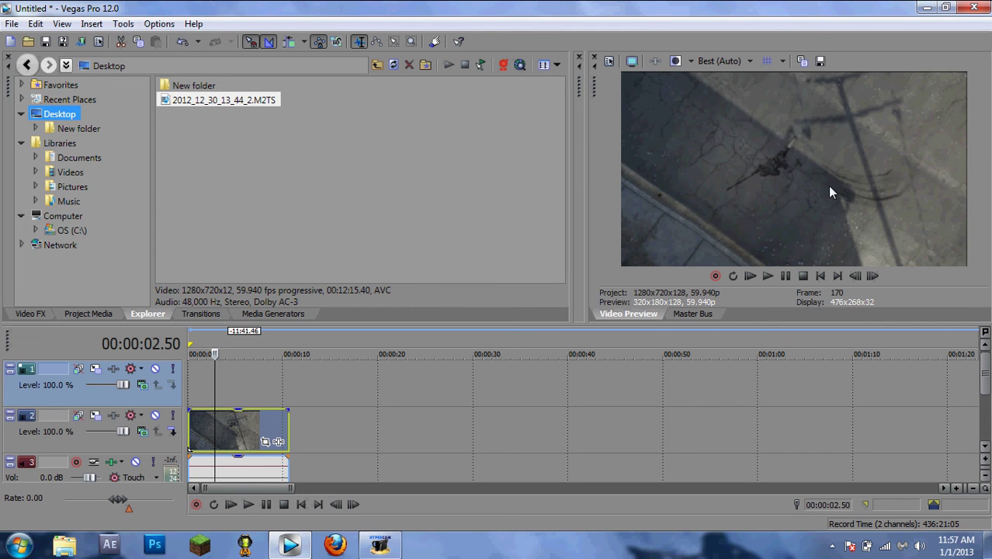
right_click(240, 368)
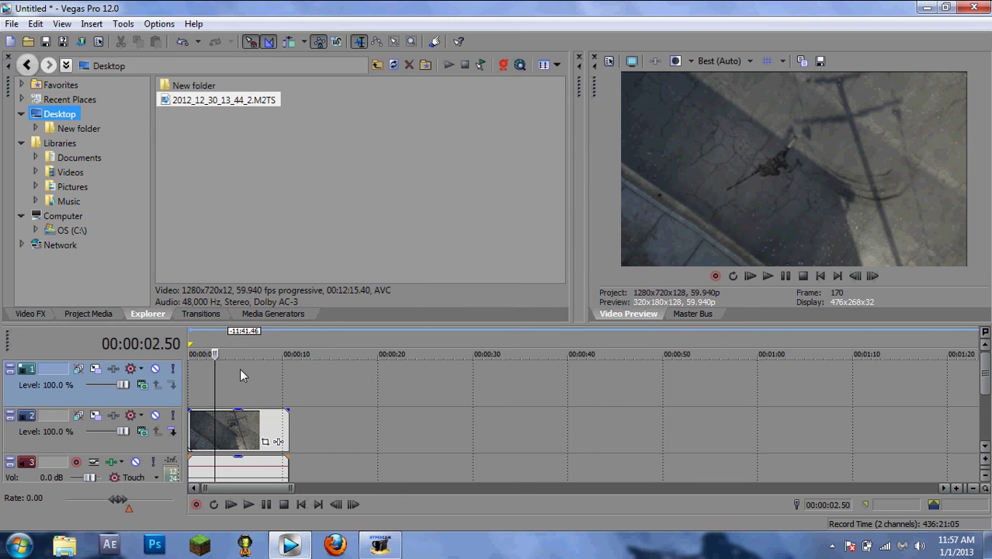
Add a text title to the new track and replace 'Sample Text' with 'youtube'.
click(264, 341)
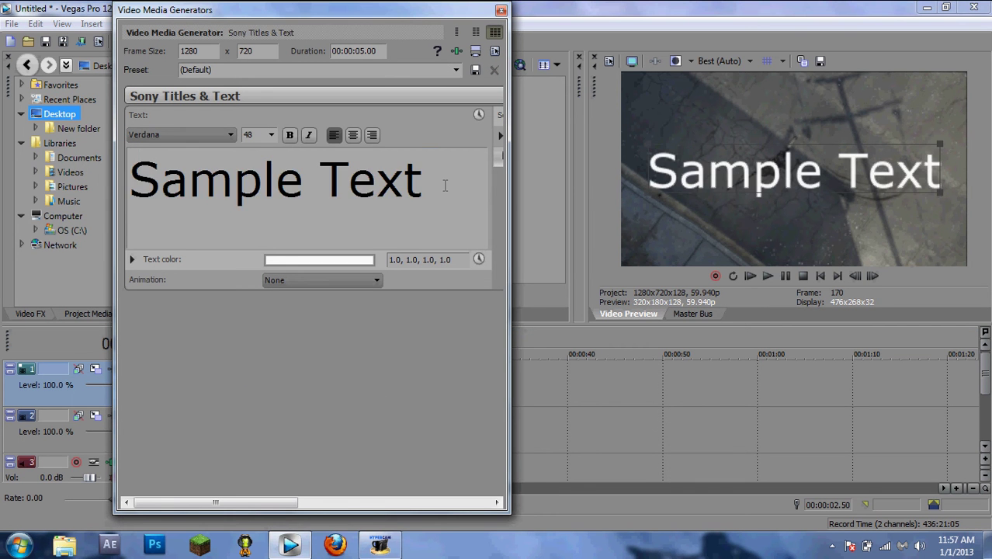
drag(432, 187, 131, 183)
key(BackSpace)
text(youtube)
Set the 'youtube' text to size 20 in the Minecraft font.
drag(361, 186, 254, 134)
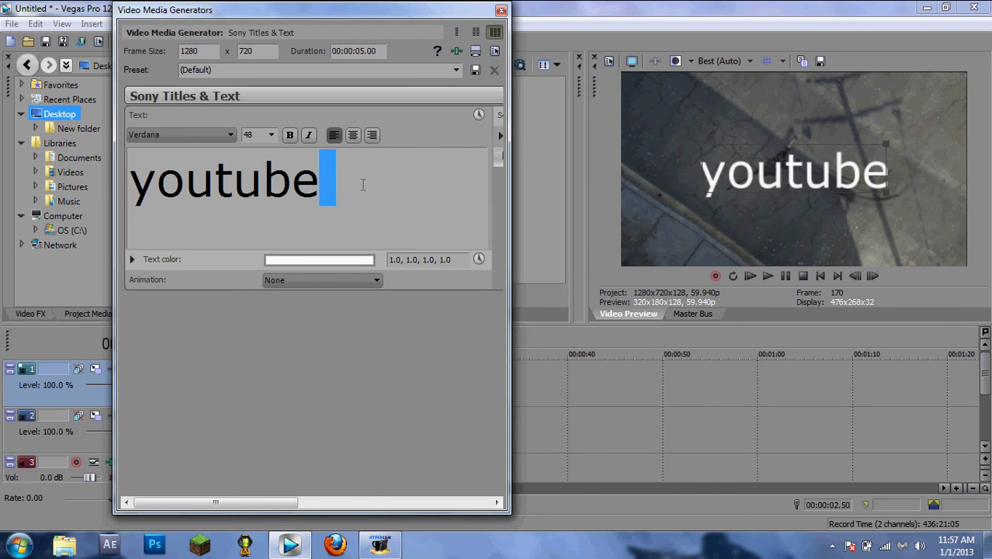
click(272, 137)
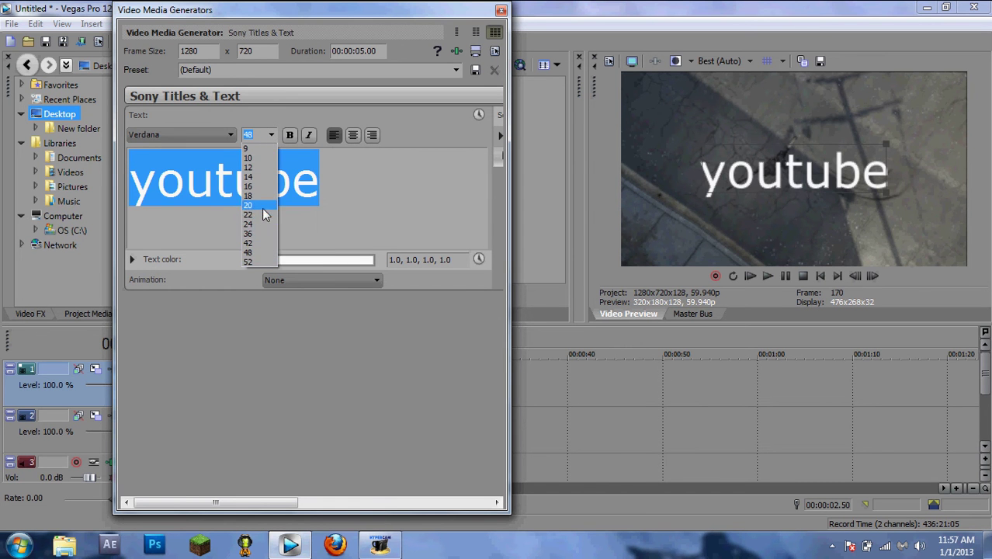
click(248, 205)
click(230, 135)
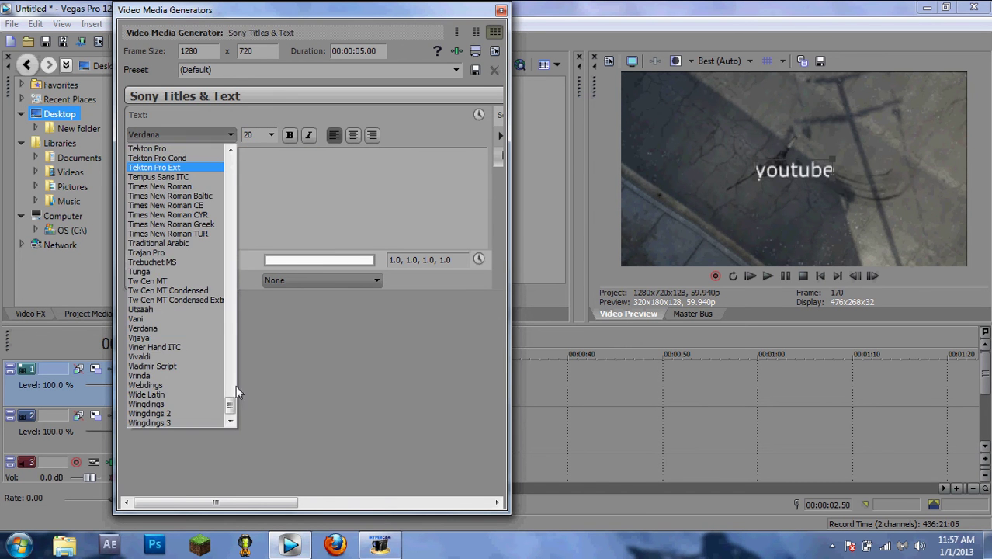
mouse_move(230, 402)
mouse_down()
mouse_move(230, 320)
mouse_move(230, 335)
mouse_up()
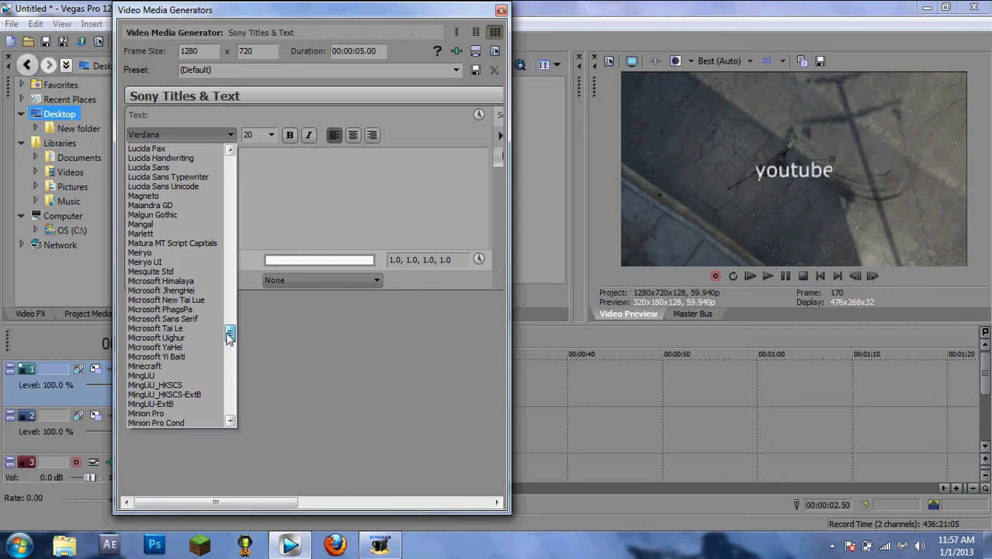
click(159, 365)
Move the title to the right side of the frame and reduce its size to 18.
mouse_move(768, 182)
mouse_down()
mouse_move(881, 196)
mouse_move(893, 172)
mouse_up()
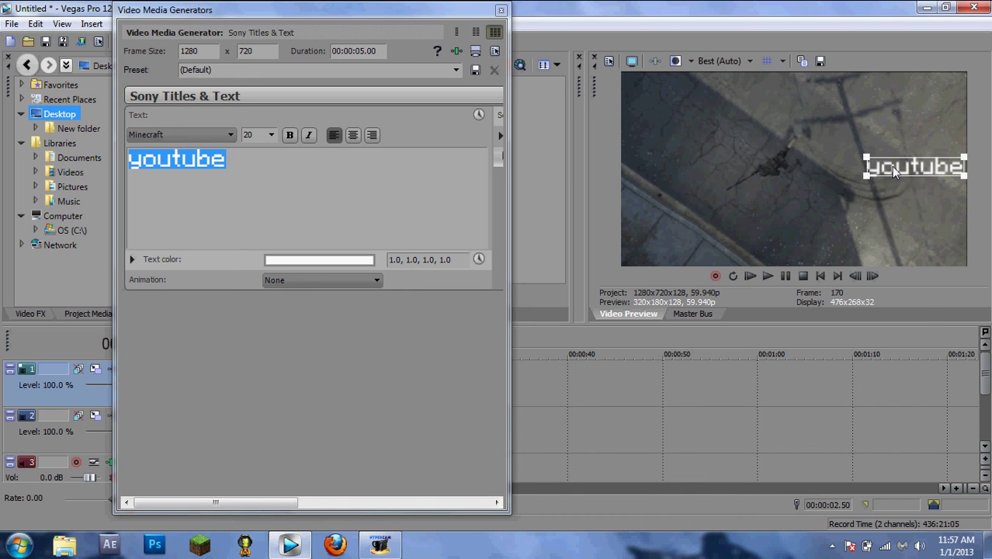
drag(895, 173, 896, 173)
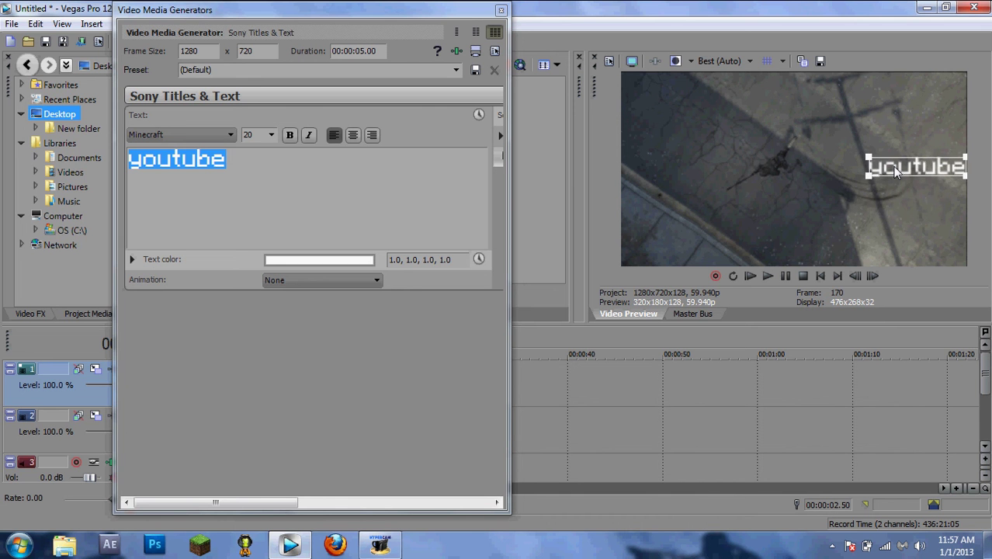
click(271, 135)
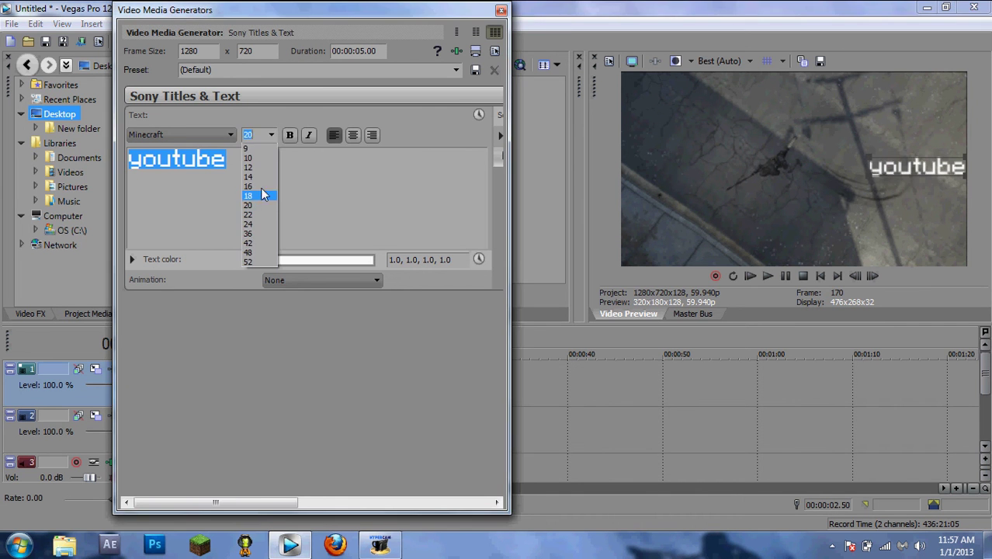
click(261, 196)
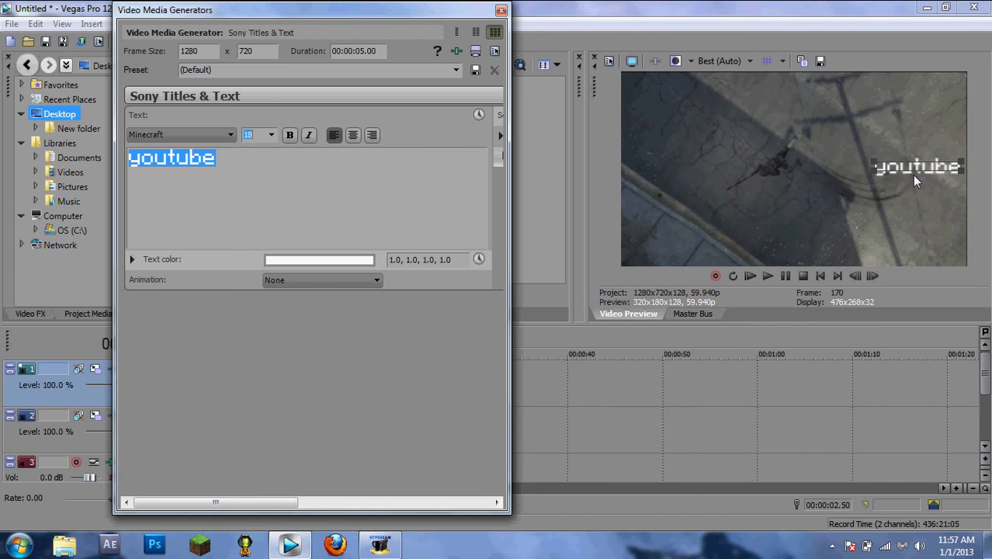
Close the Video Media Generators window for the title.
click(501, 10)
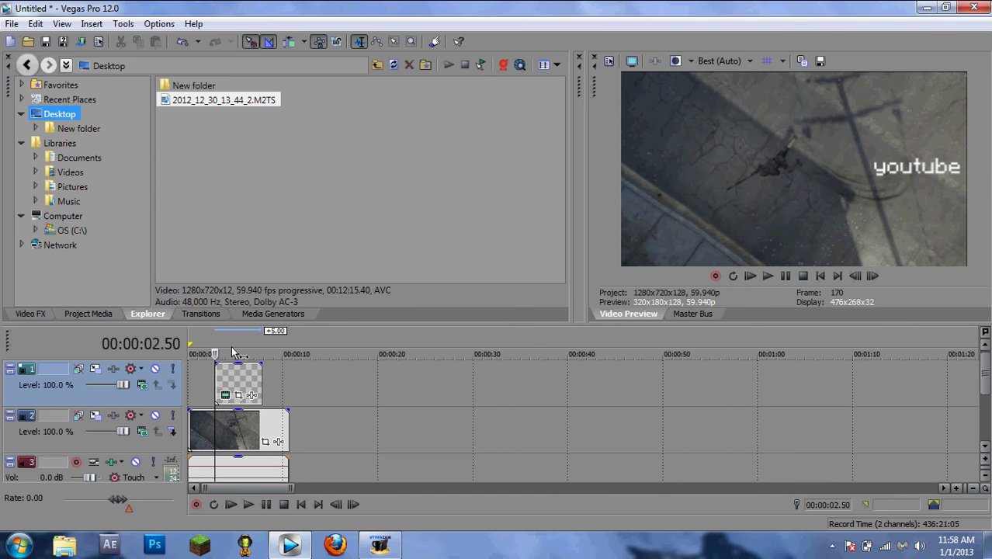
Apply Moderate Light Rays to the title with a black tint and the light source moved lower right.
click(32, 313)
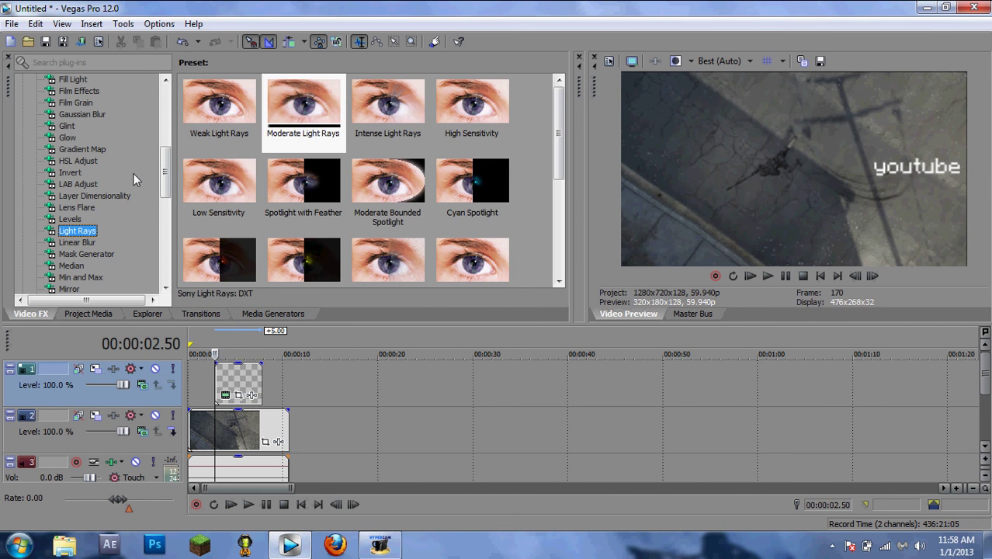
drag(323, 105, 233, 380)
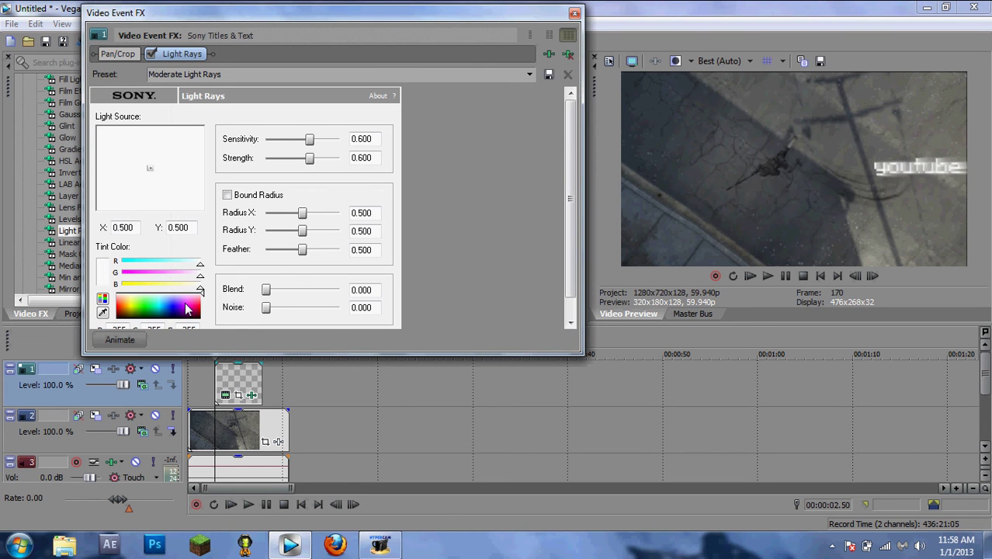
drag(133, 319, 136, 332)
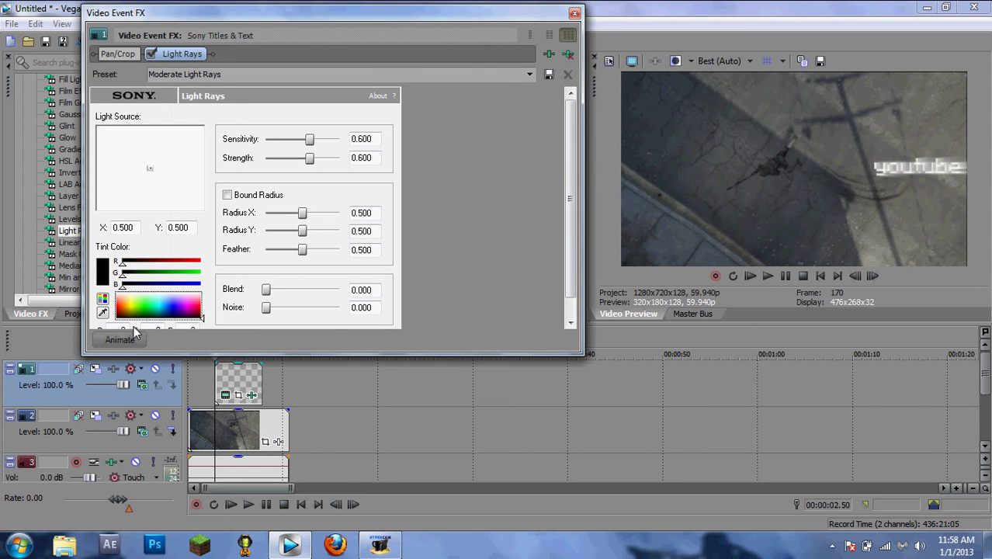
mouse_move(203, 320)
mouse_down()
mouse_move(204, 293)
mouse_move(183, 321)
mouse_up()
click(181, 315)
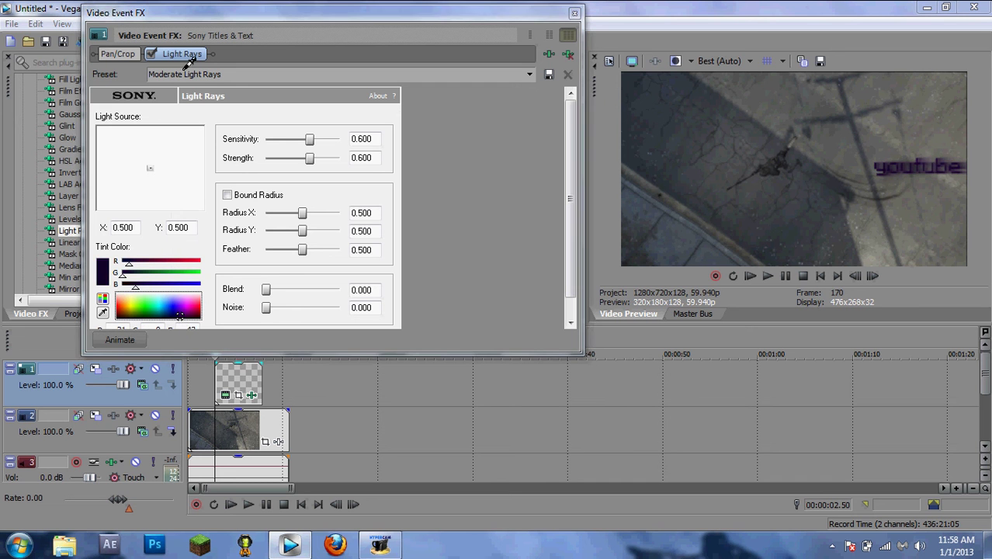
click(151, 92)
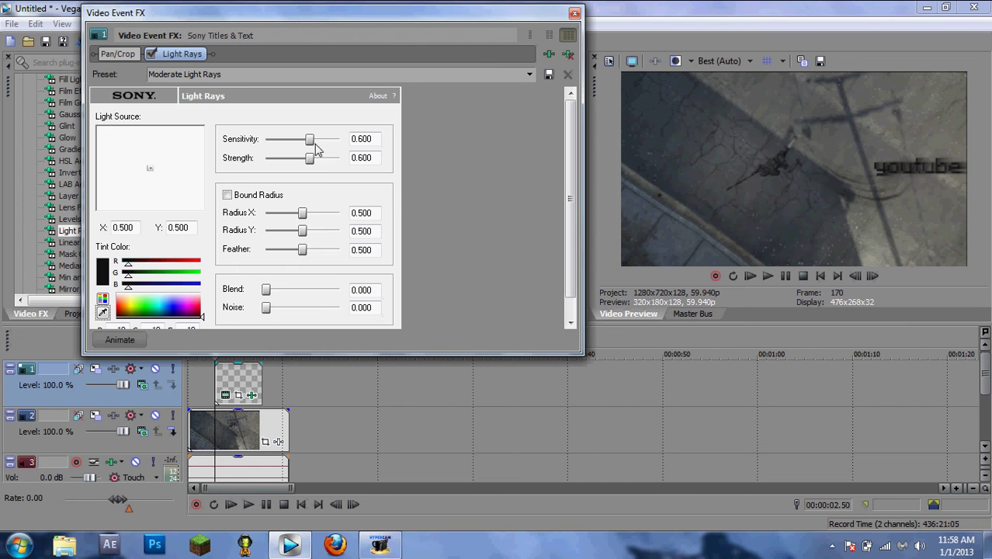
mouse_move(151, 169)
mouse_down()
mouse_move(205, 214)
mouse_move(191, 225)
mouse_up()
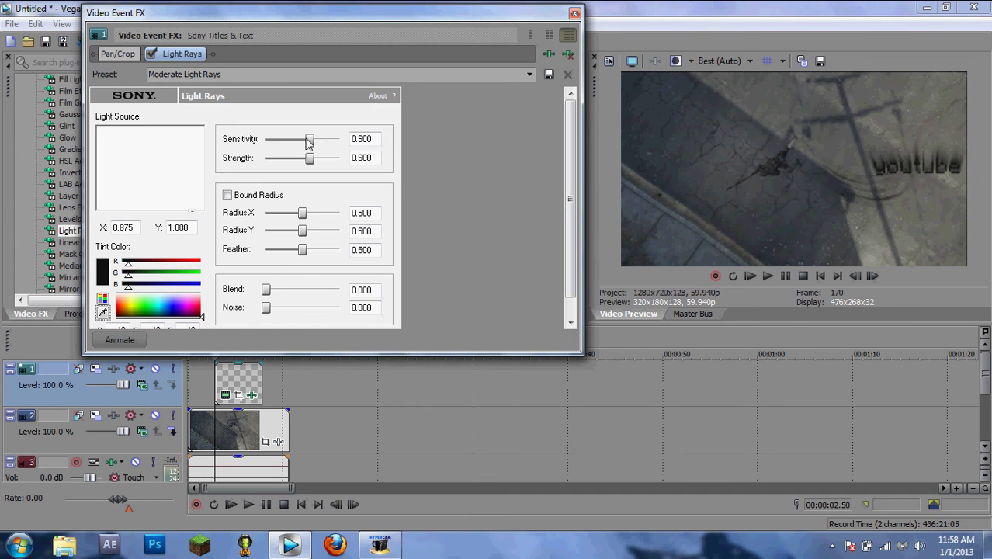
Set Light Rays sensitivity, radius and blend to 1.000 and strength to 0.831.
mouse_move(309, 140)
mouse_down()
mouse_move(341, 139)
mouse_move(326, 172)
mouse_up()
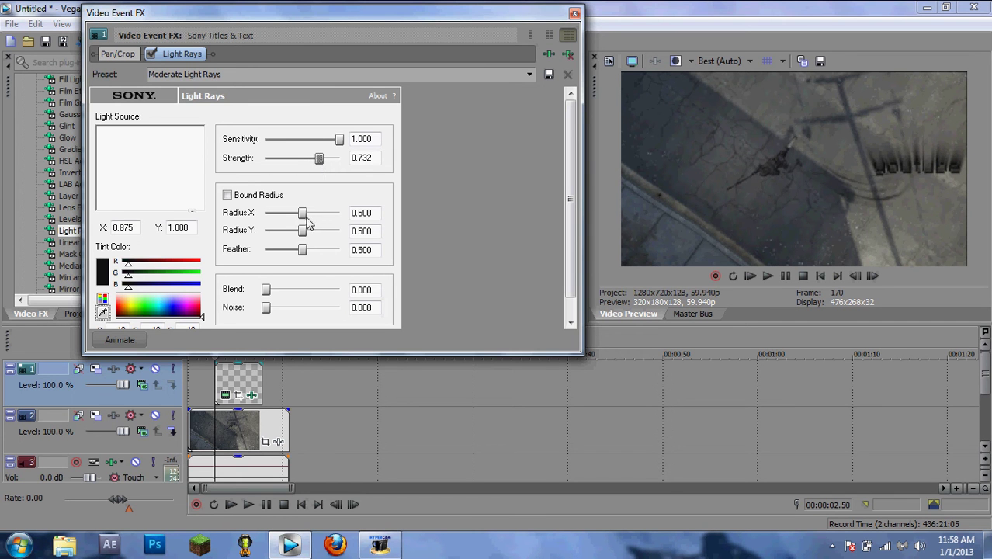
mouse_move(305, 216)
mouse_down()
mouse_move(340, 213)
mouse_move(375, 235)
mouse_up()
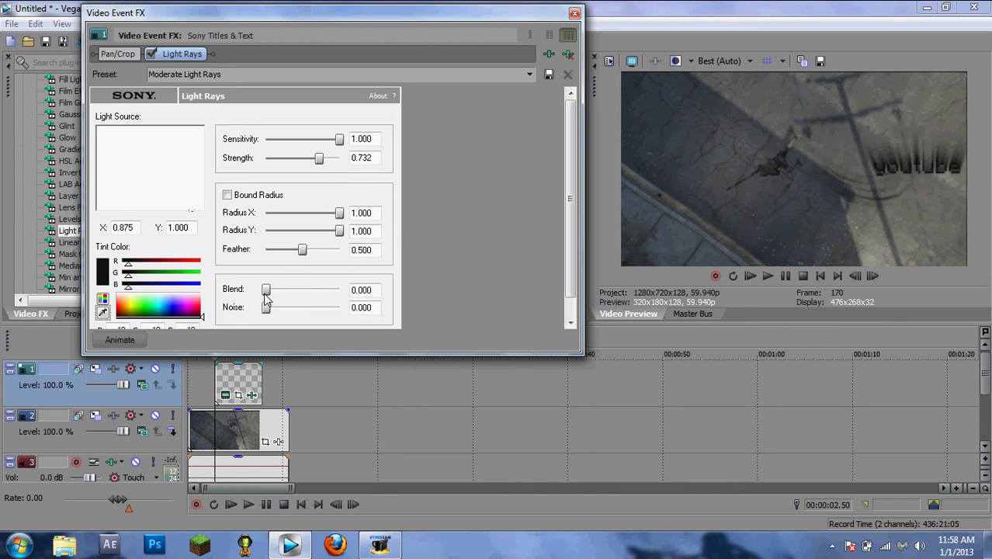
drag(266, 291, 372, 292)
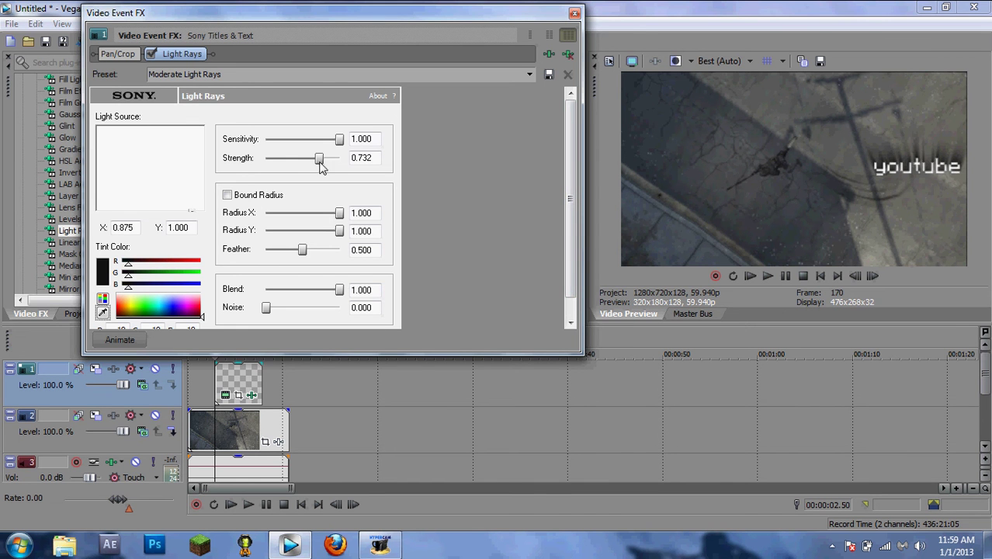
drag(321, 169, 329, 171)
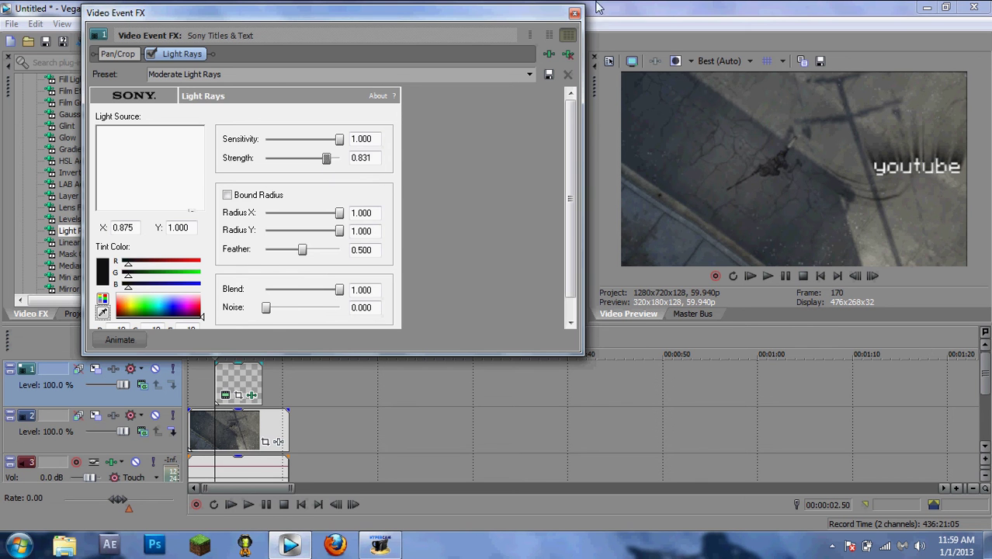
click(574, 14)
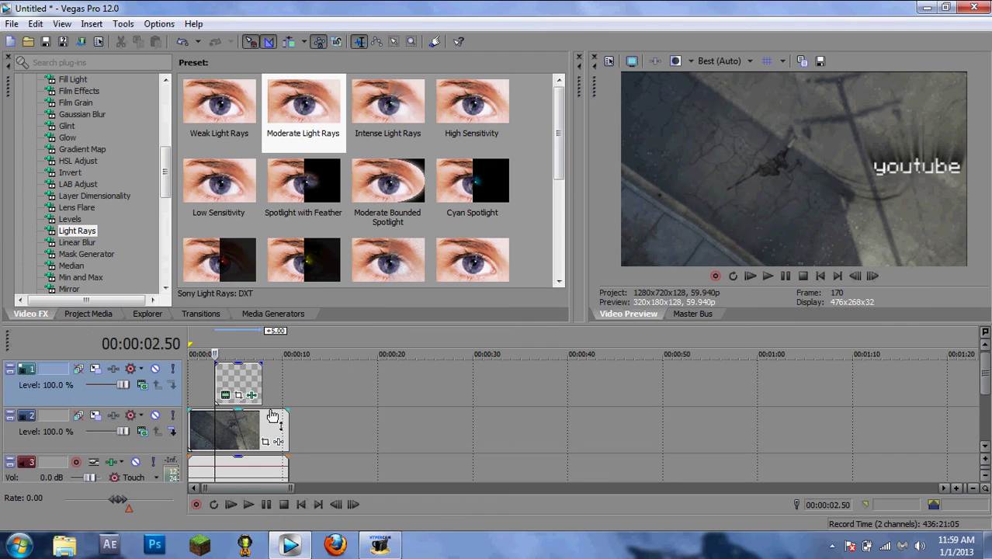
Trim the gameplay clip at about 11 seconds and slide it beneath the 'youtube' title.
mouse_move(211, 435)
mouse_down()
mouse_move(499, 436)
mouse_move(267, 437)
mouse_move(283, 449)
mouse_move(275, 450)
mouse_up()
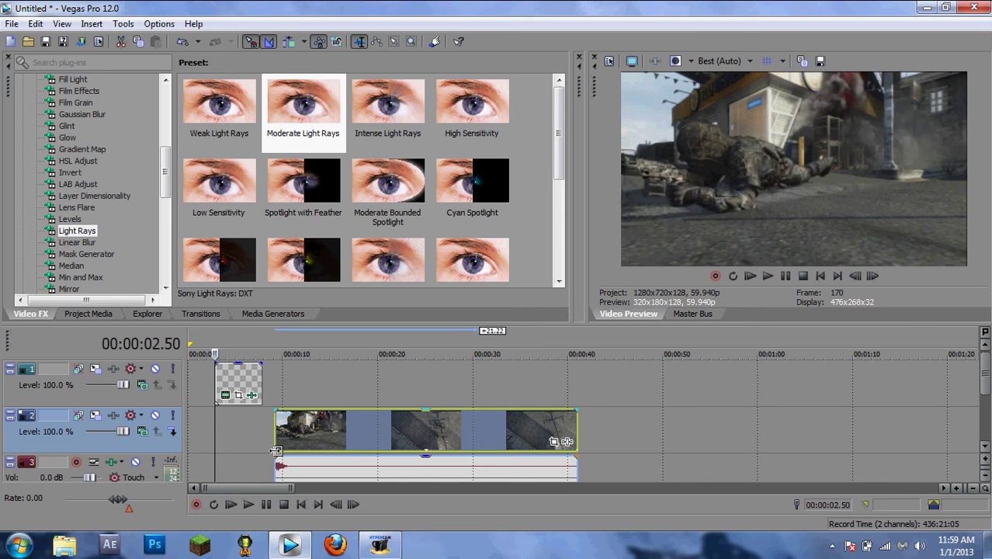
drag(275, 450, 275, 444)
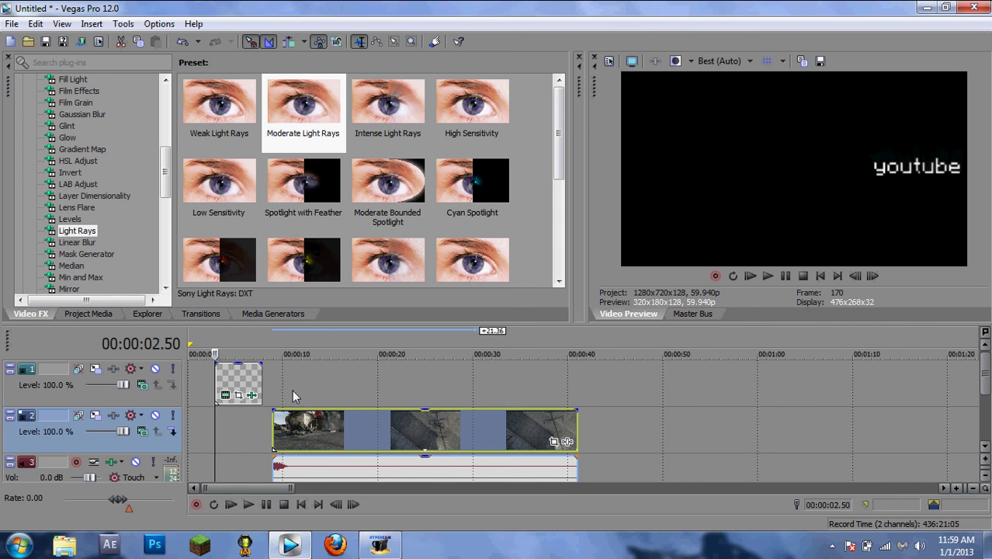
drag(289, 389, 301, 387)
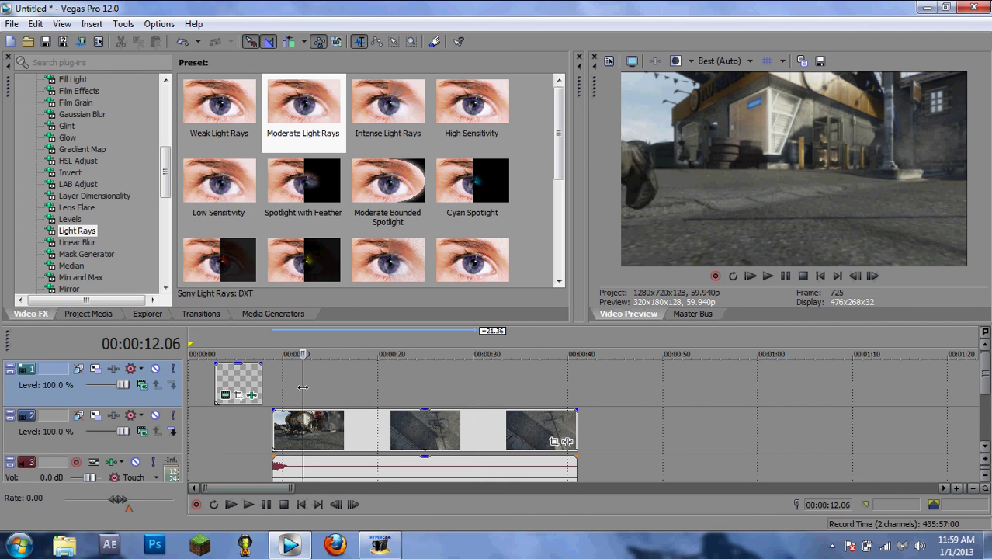
click(305, 436)
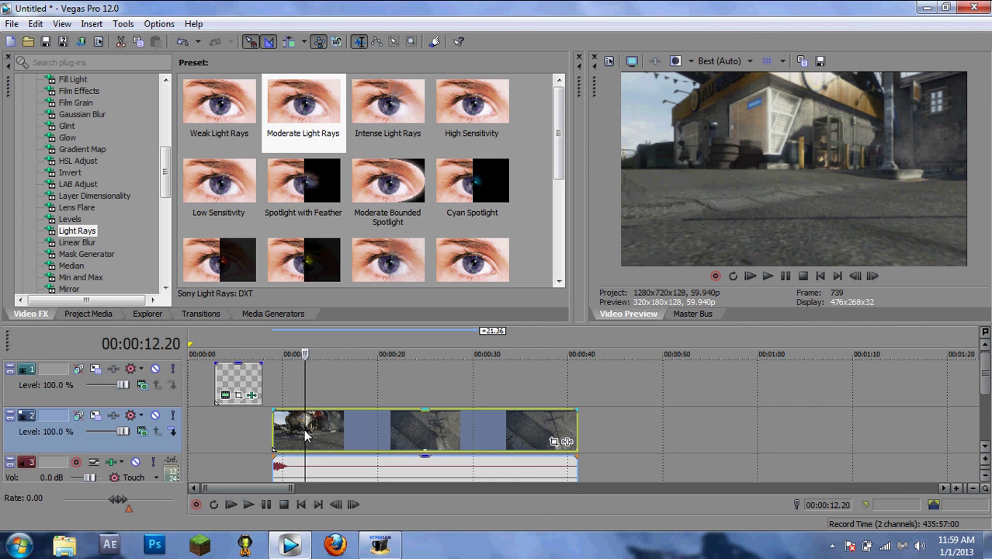
key(s)
right_click(319, 427)
click(364, 248)
click(237, 339)
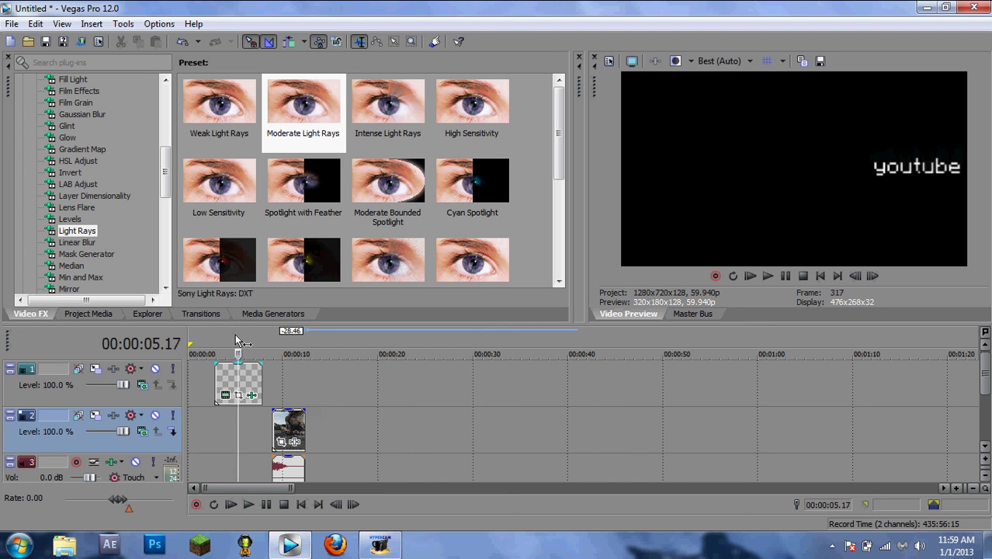
drag(290, 427, 233, 427)
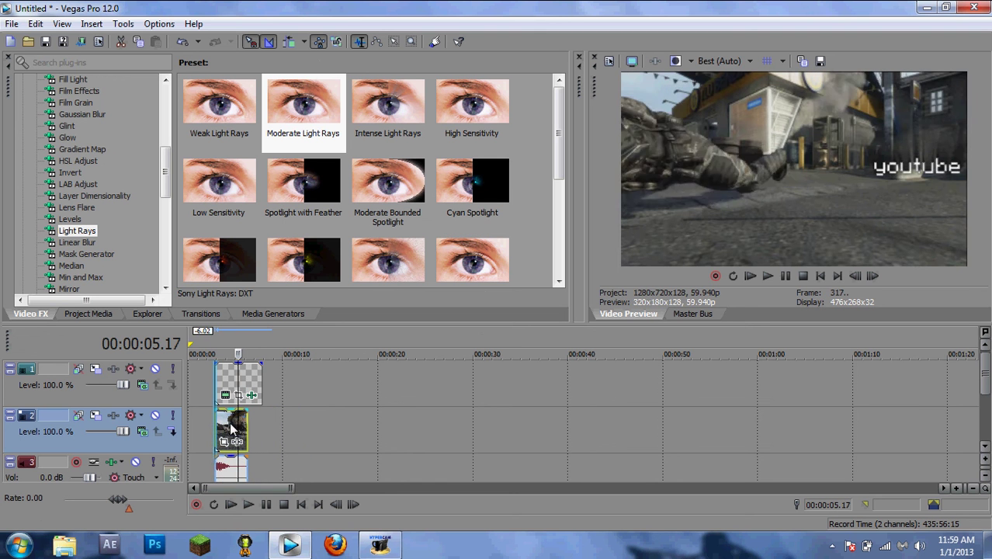
click(230, 340)
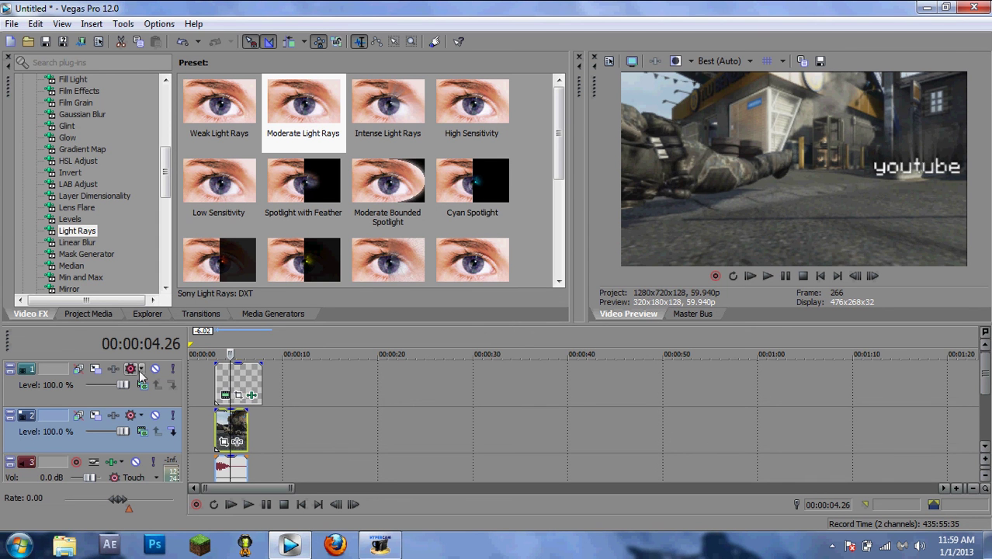
Reposition the 'youtube' title with Pan/Crop, then close the event effects window.
click(237, 397)
mouse_move(366, 157)
mouse_down()
mouse_move(439, 167)
mouse_move(499, 200)
mouse_move(517, 194)
mouse_up()
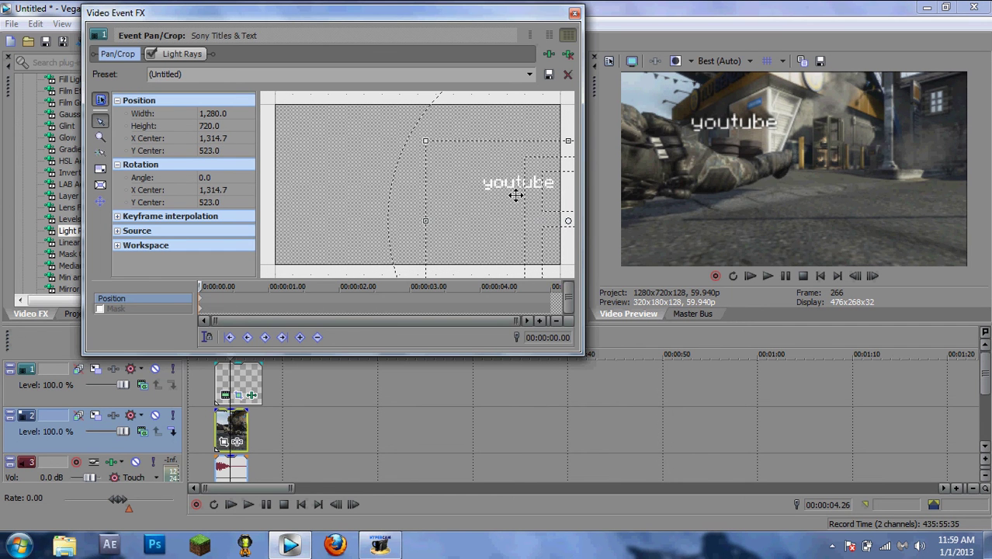
click(574, 12)
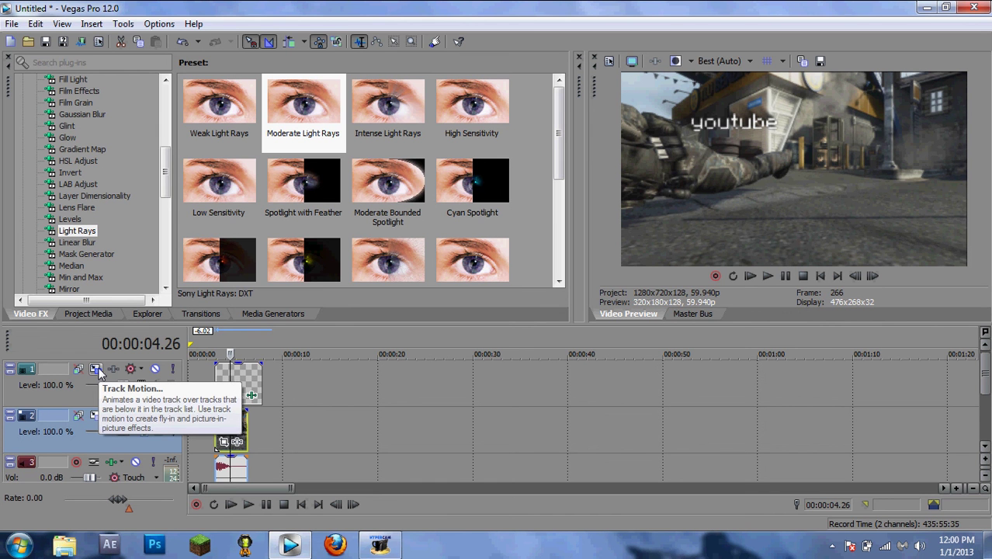
Set the title track to 3D Source Alpha and rotate it to tilt along the building wall.
click(97, 369)
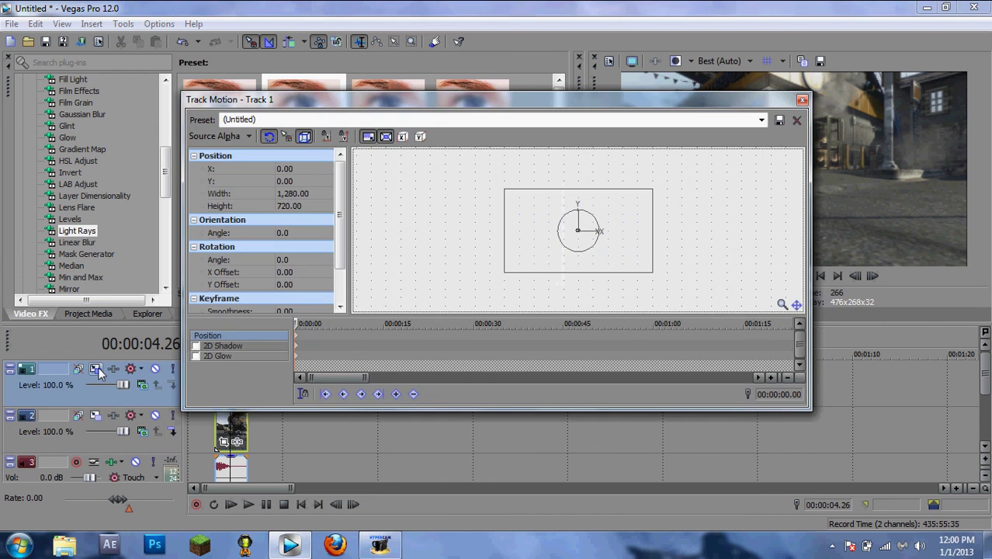
click(227, 139)
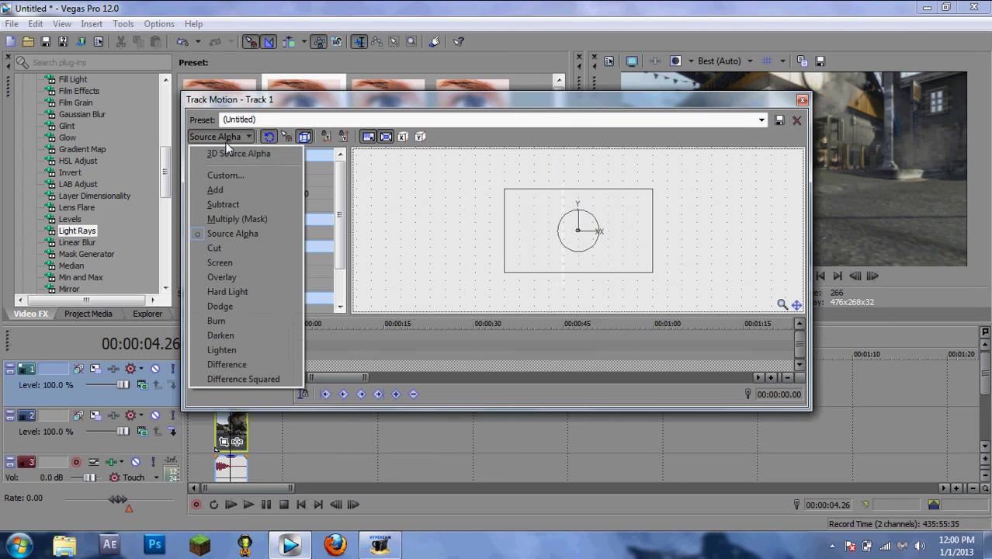
click(216, 154)
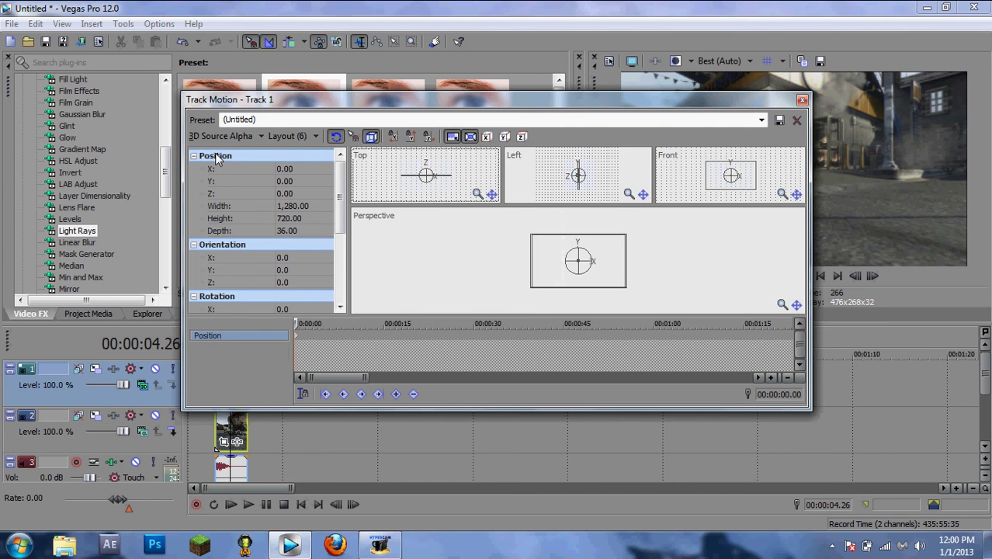
drag(564, 111, 577, 257)
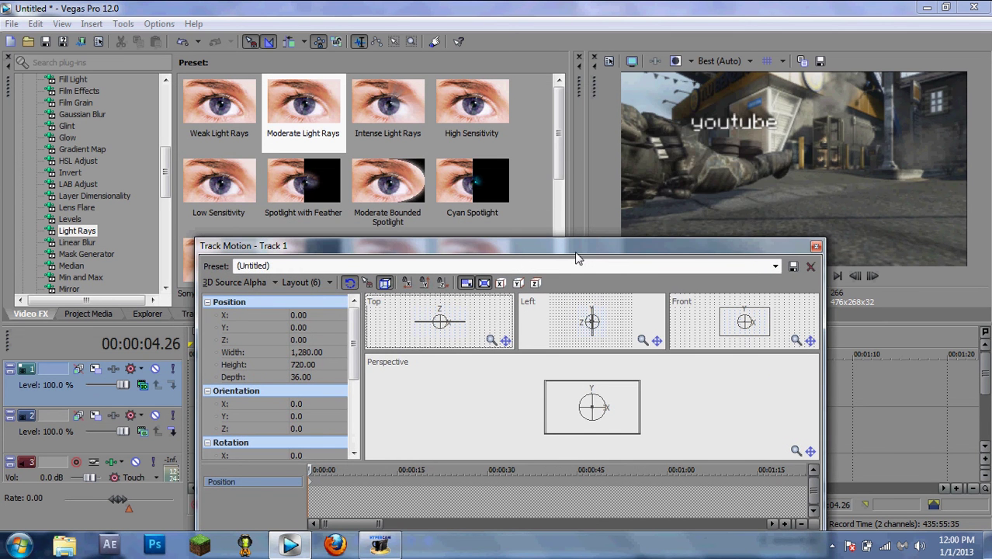
mouse_move(592, 326)
mouse_down()
mouse_move(599, 320)
mouse_move(590, 321)
mouse_up()
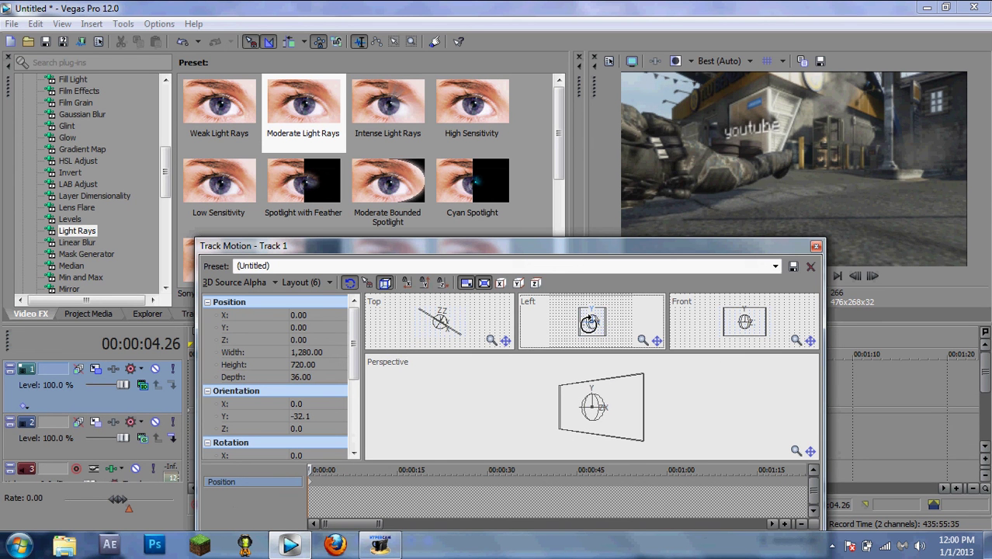
drag(590, 320, 591, 320)
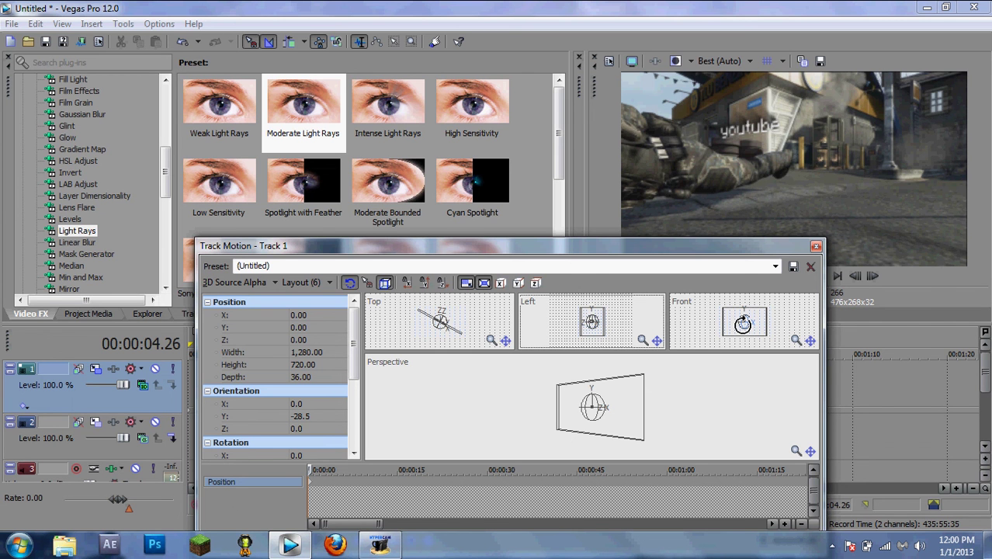
drag(743, 321, 743, 325)
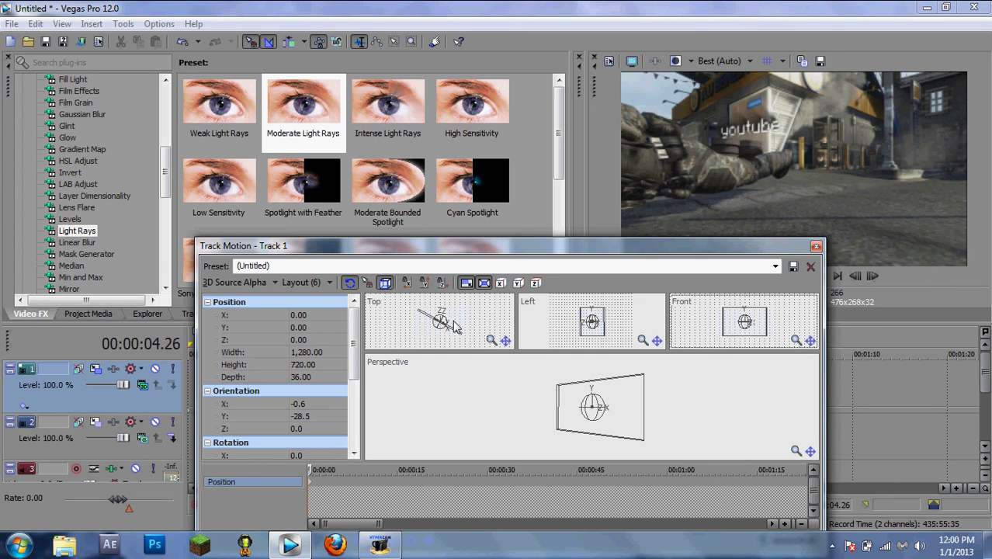
click(816, 245)
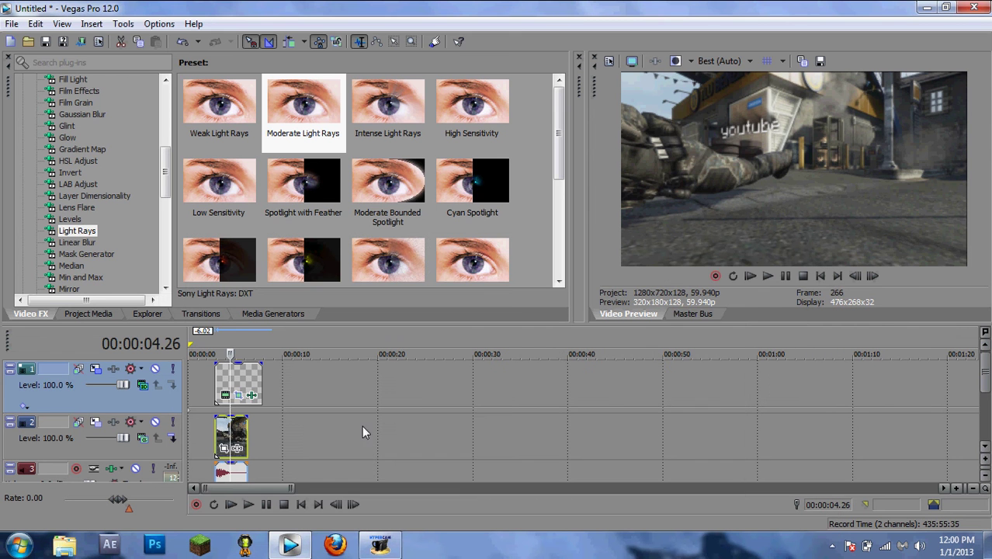
Enlarge the title's Pan/Crop frame, with locked aspect and sizing about center, and shift it down-right.
click(238, 397)
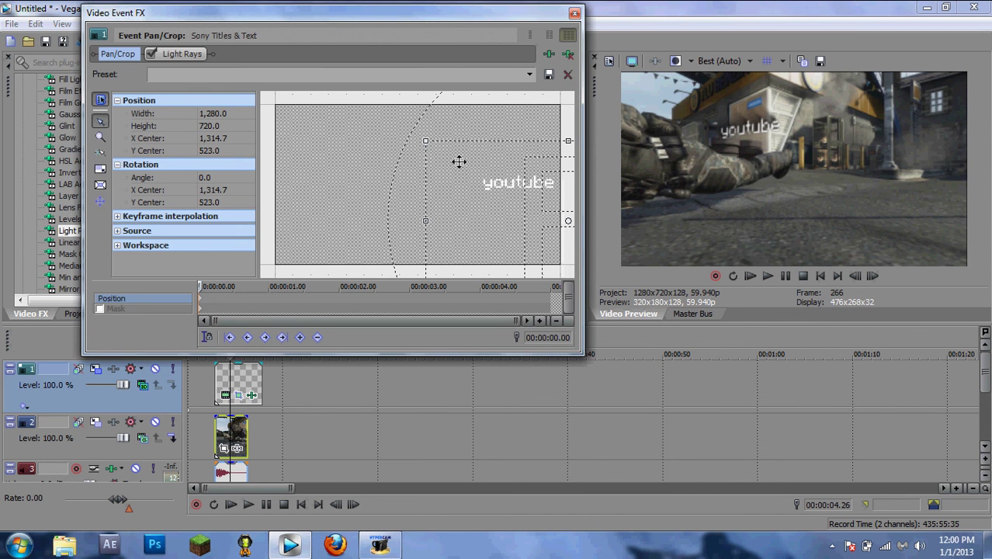
click(100, 168)
click(100, 185)
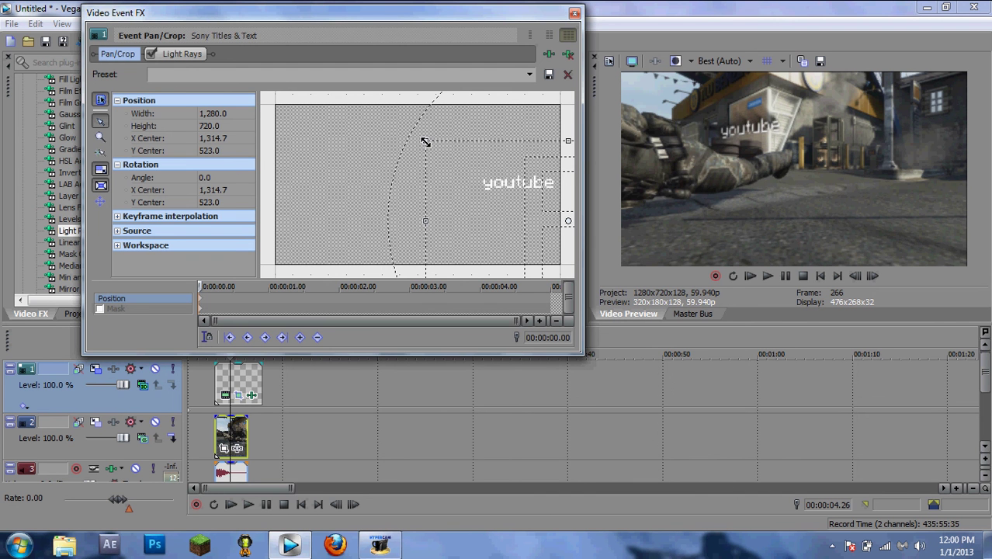
drag(426, 142, 360, 118)
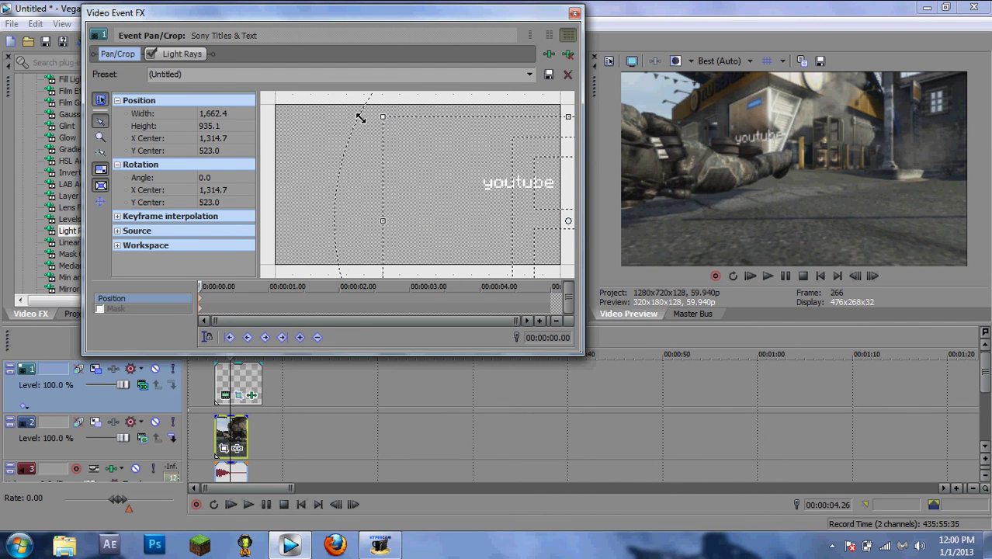
drag(488, 191, 508, 207)
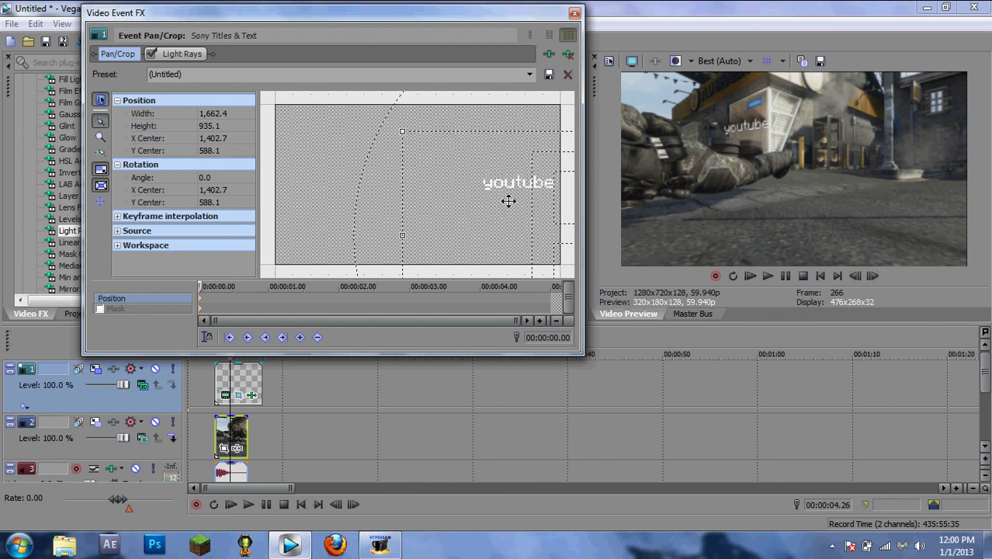
click(576, 11)
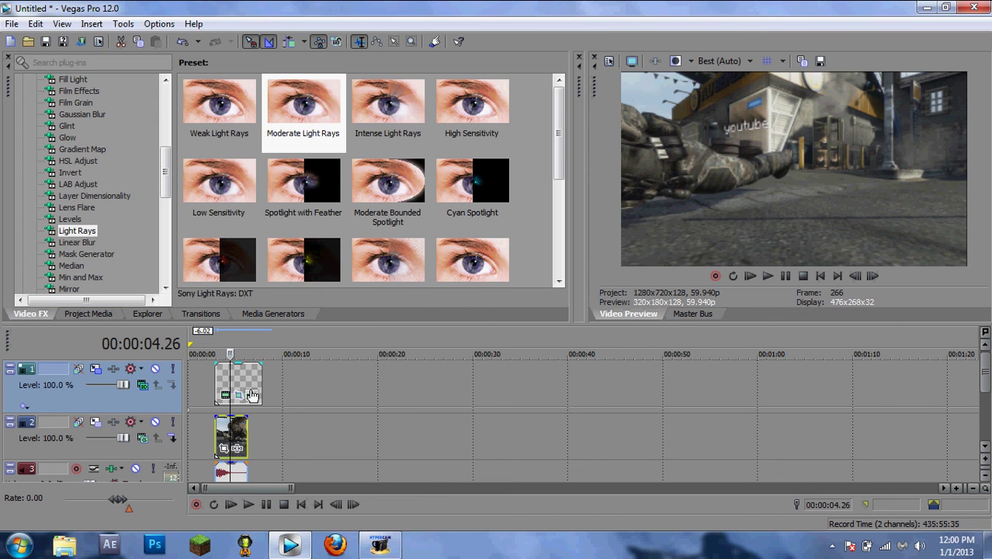
Switch the preview window quality to Best (Full).
click(734, 62)
mouse_move(726, 122)
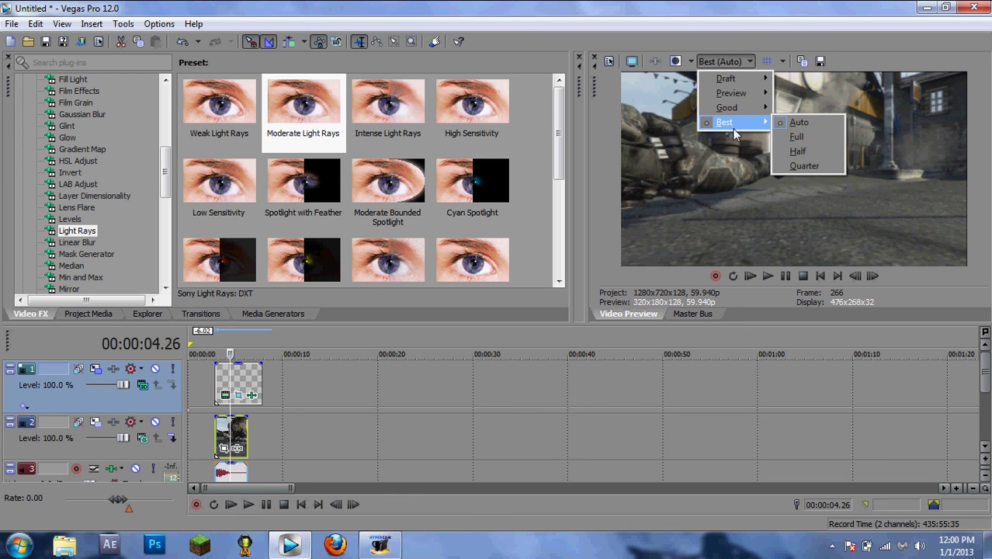
click(797, 137)
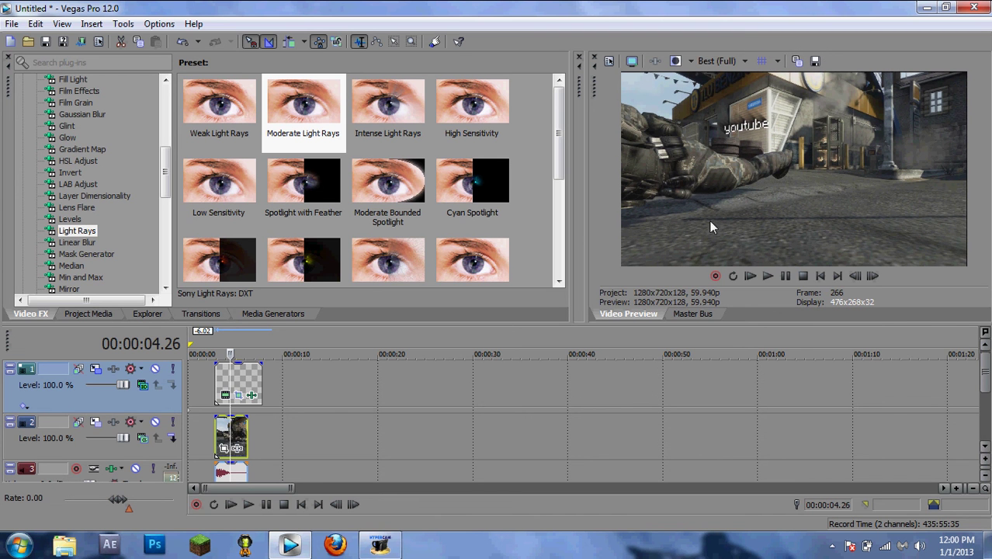
right_click(241, 380)
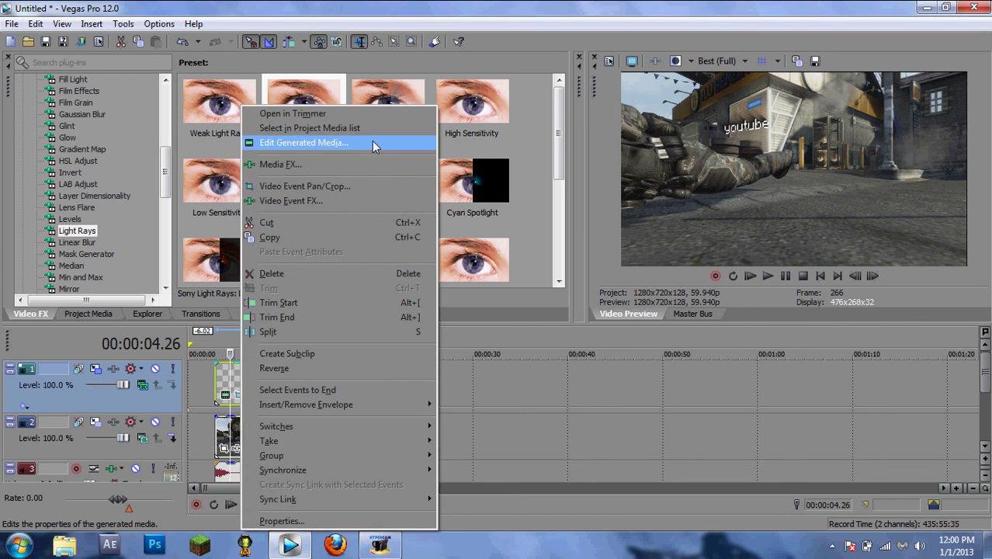
Move the Light Rays source to X 1.000, Y 0.000 and lower its strength to 0.544.
click(329, 200)
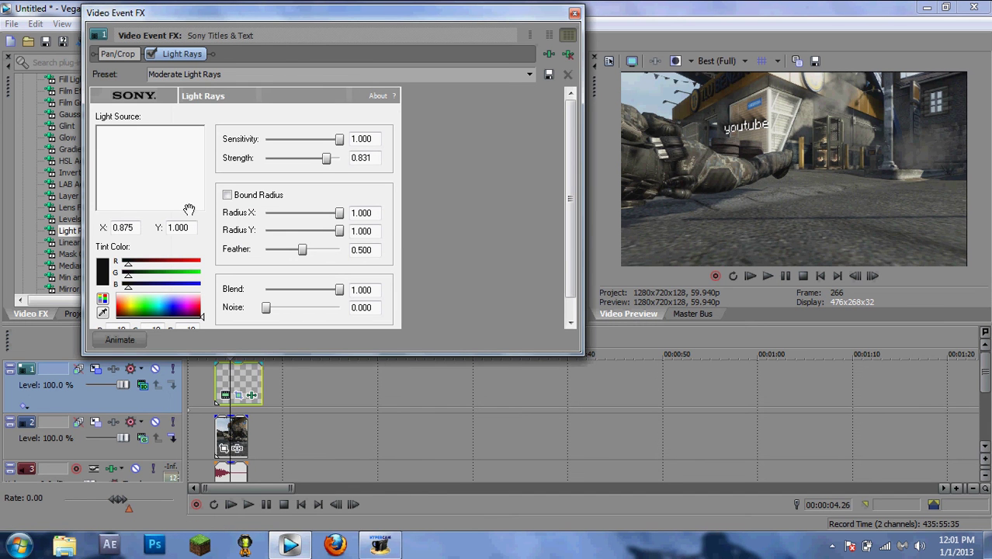
mouse_move(188, 209)
mouse_down()
mouse_move(199, 204)
mouse_move(217, 123)
mouse_up()
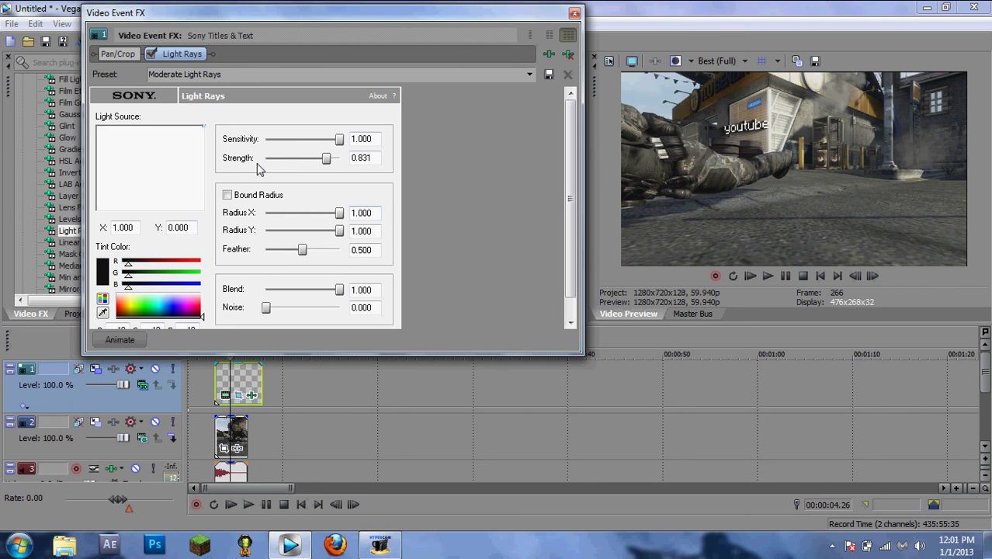
drag(330, 161, 308, 171)
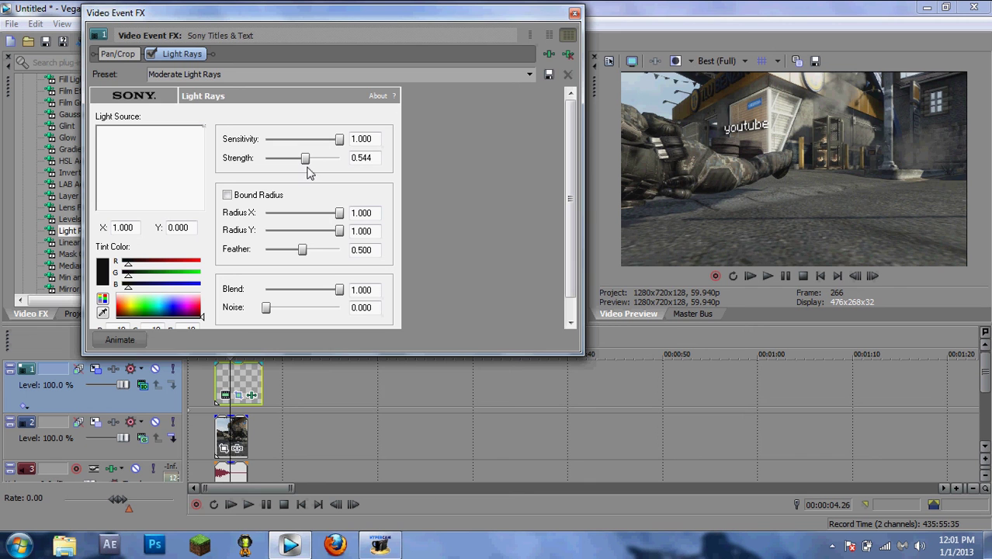
click(575, 13)
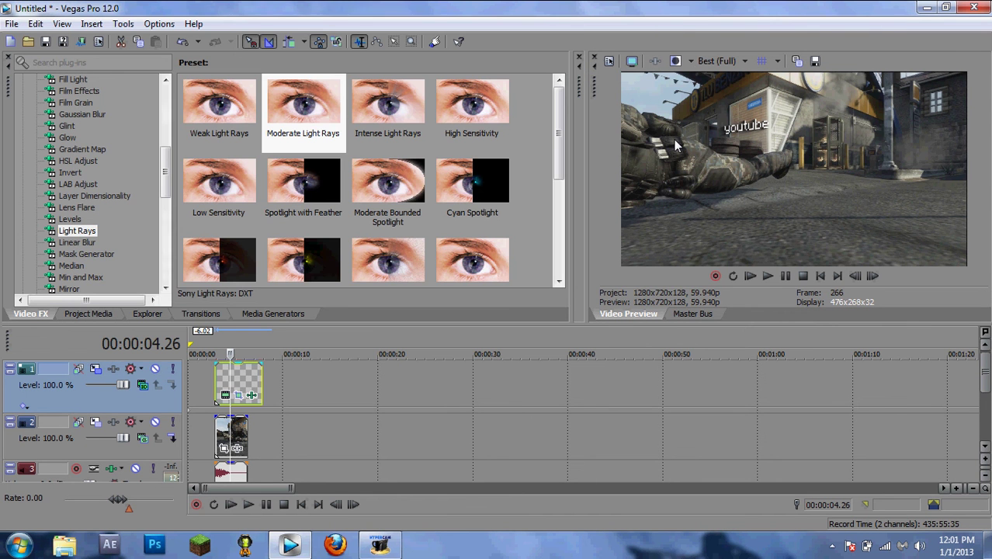